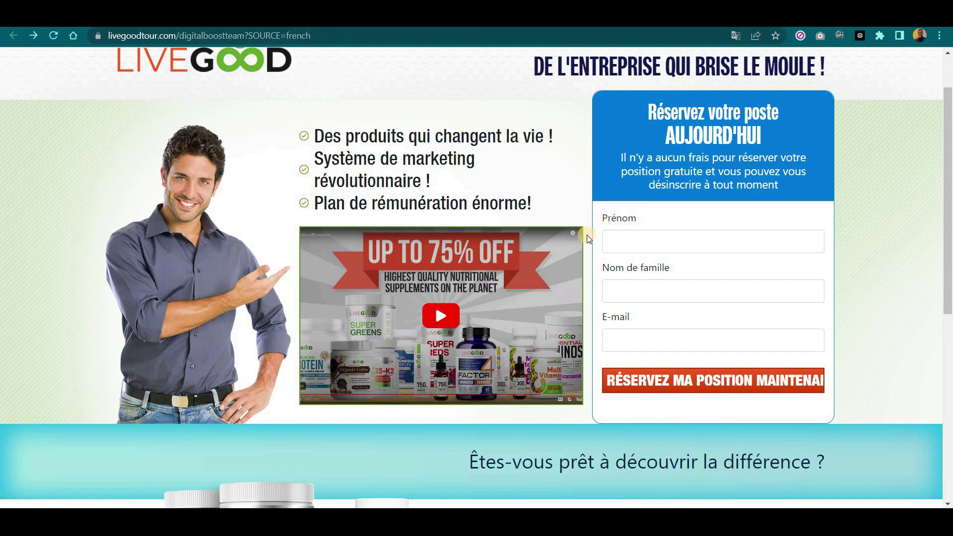
Go through the first name, last name and e-mail fields of the position reservation form.
left_click(645, 241)
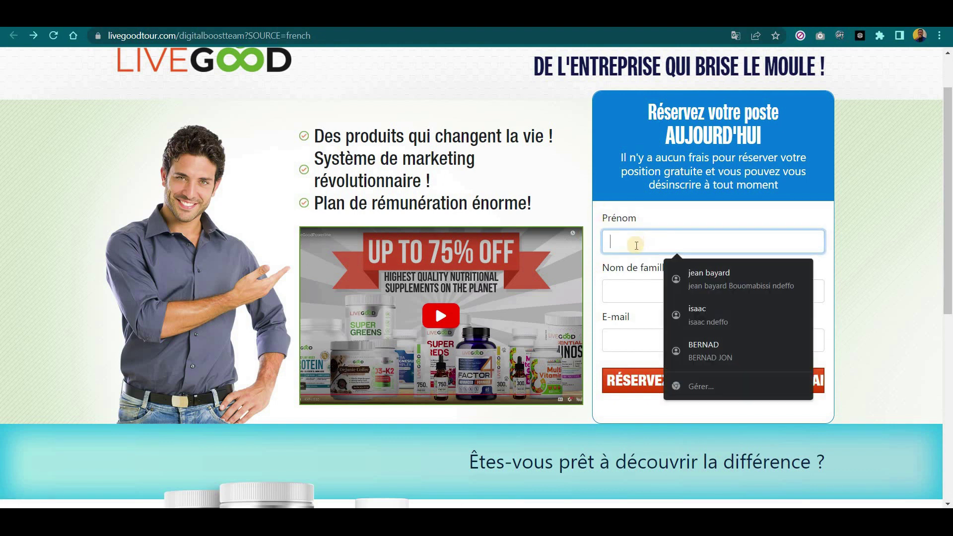
left_click(624, 291)
left_click(630, 345)
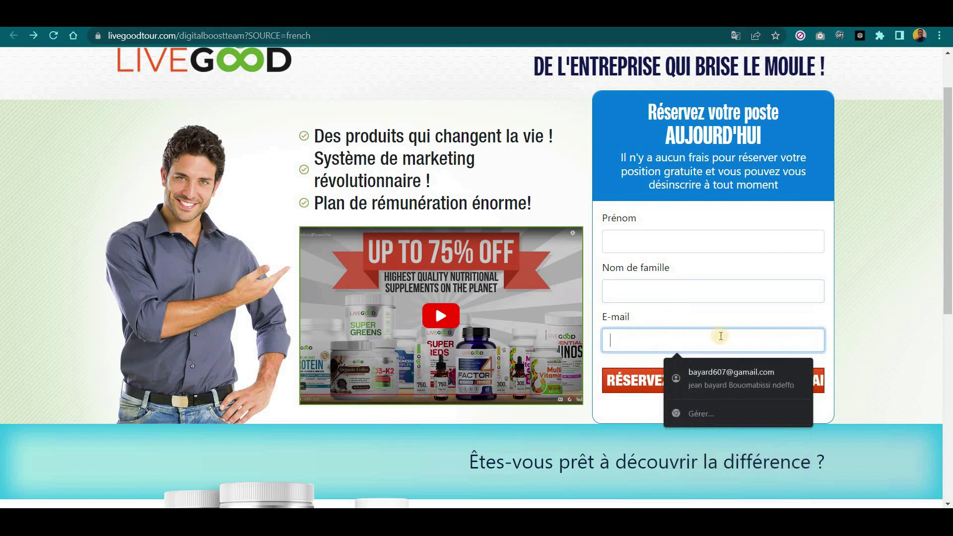
left_click(869, 330)
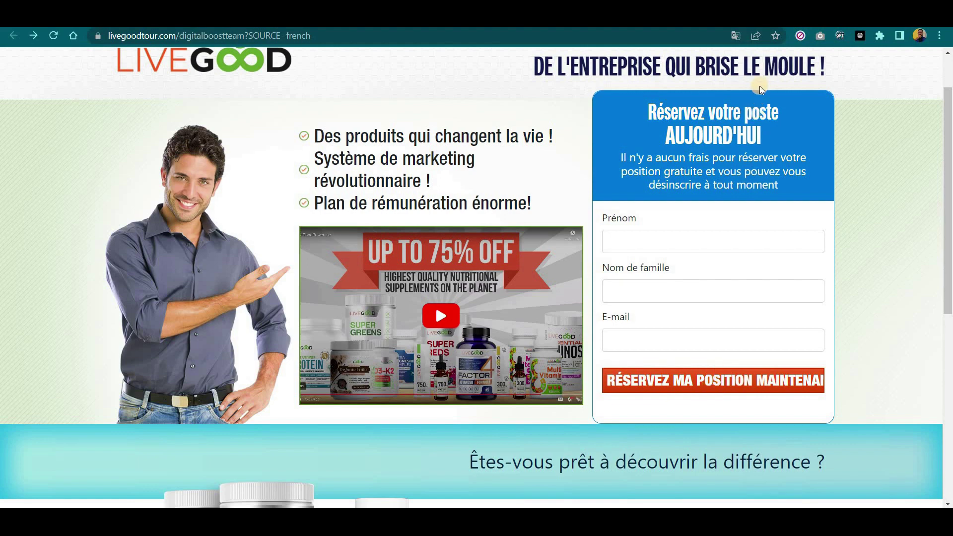
Switch to the LiveGood member home page and open the join form for locking in the position.
left_click(795, 19)
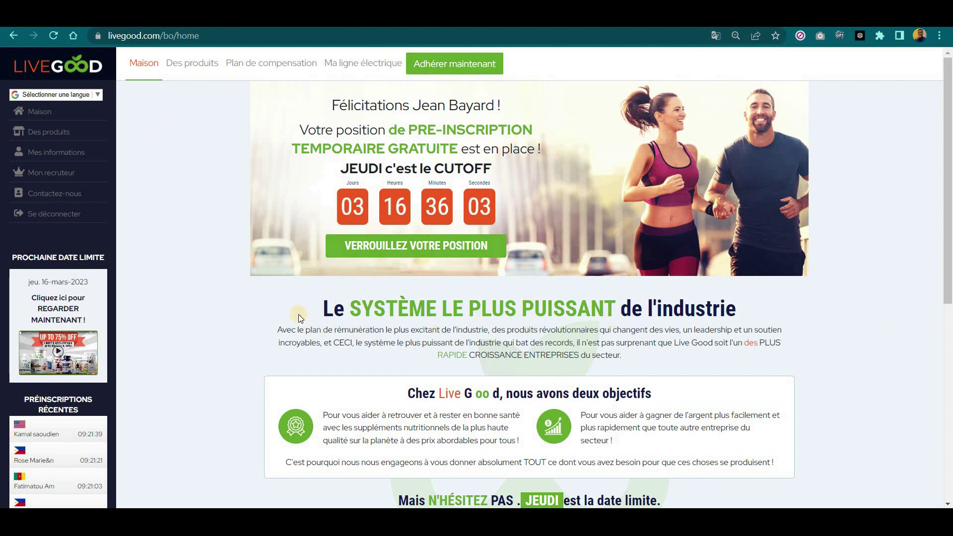
scroll(298, 293, "down", 1)
scroll(301, 288, "up", 1)
left_click(412, 249)
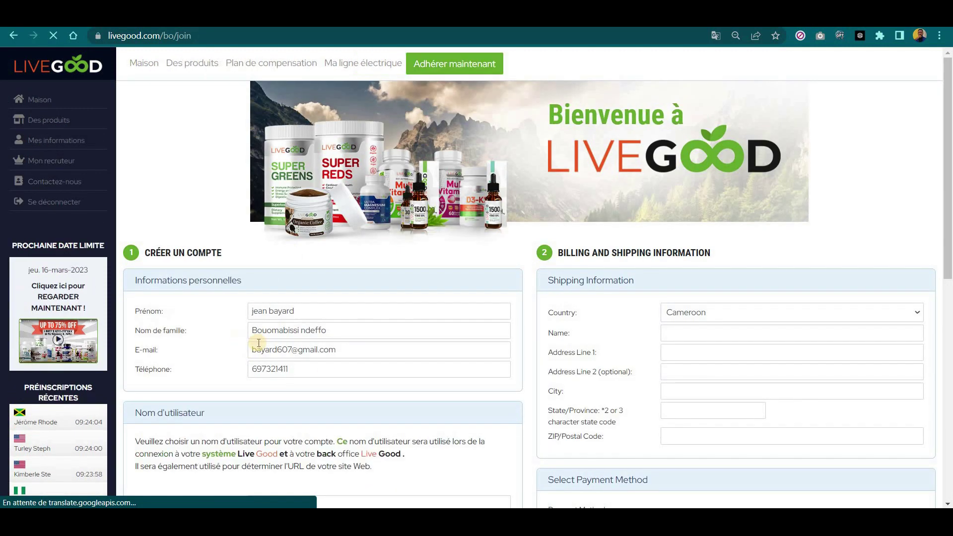
Review the personal information, username and password sections of the join form.
scroll(389, 338, "down", 2)
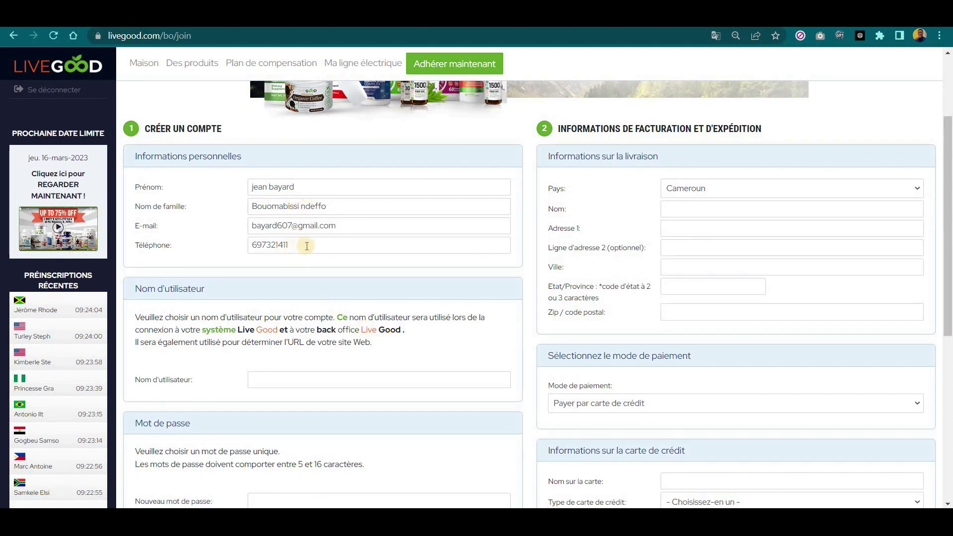
scroll(314, 269, "down", 1)
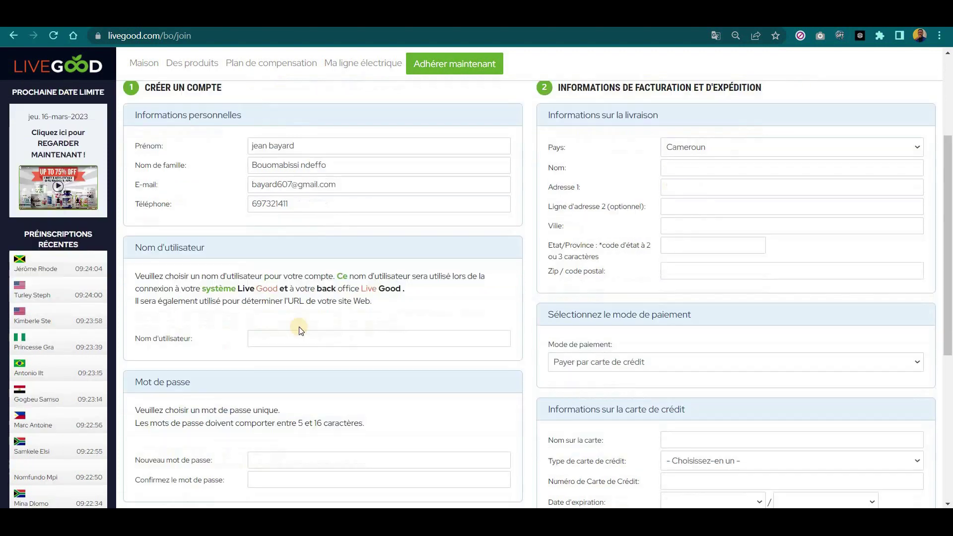
left_click(272, 318)
left_click(468, 306)
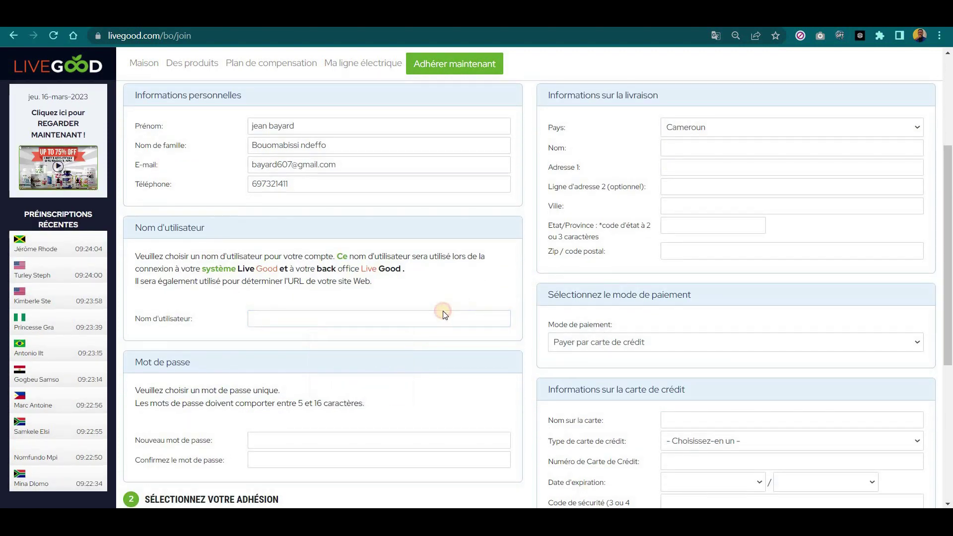
scroll(270, 337, "down", 1)
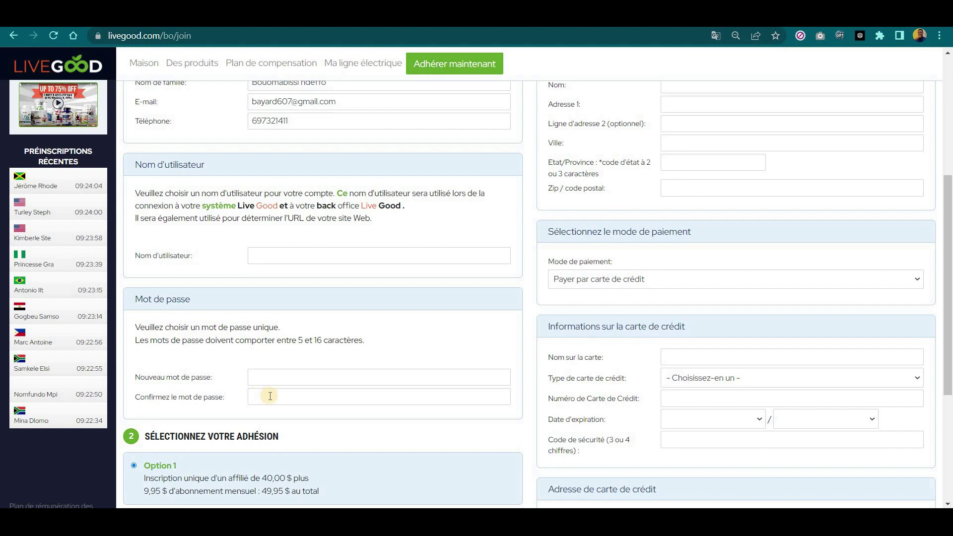
scroll(735, 338, "up", 2)
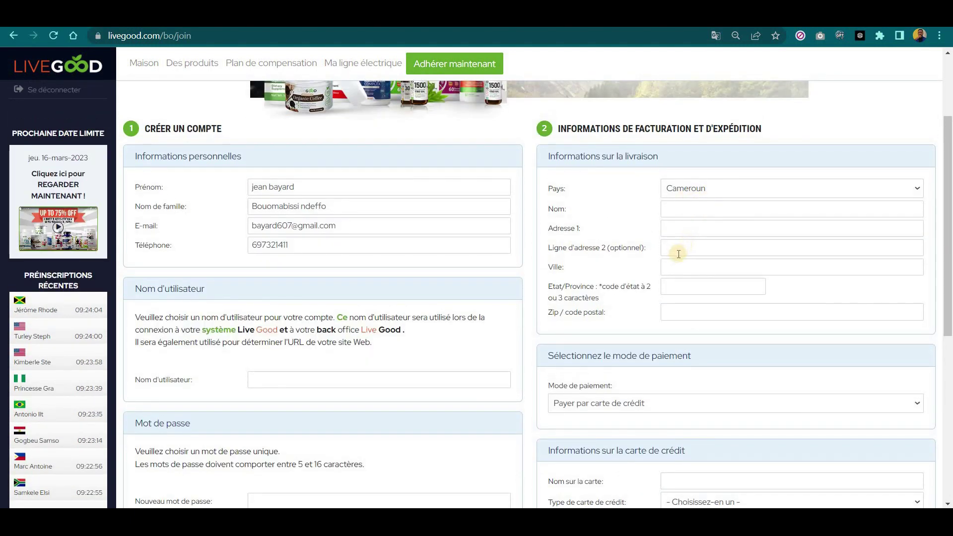
Enter 00000 as the postal code in the shipping information.
left_click(702, 286)
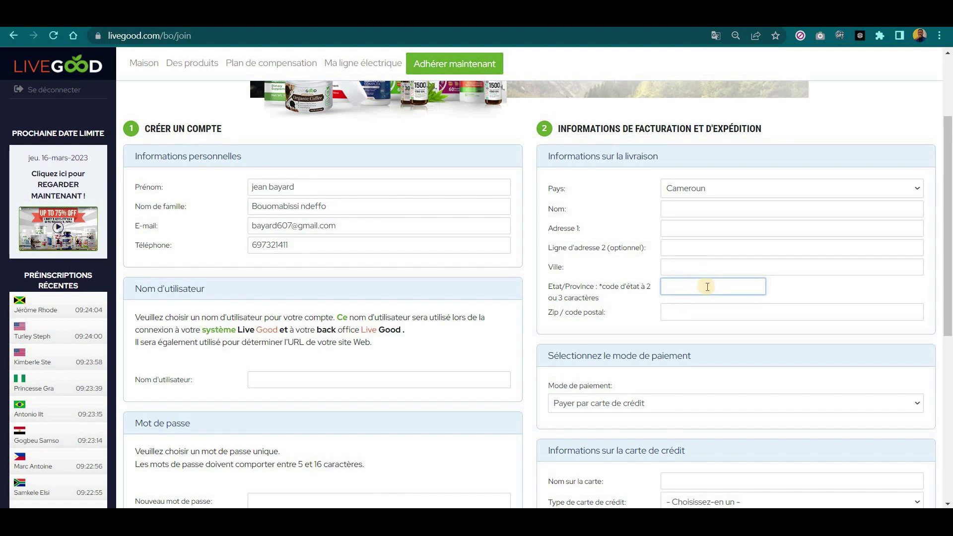
left_click(669, 313)
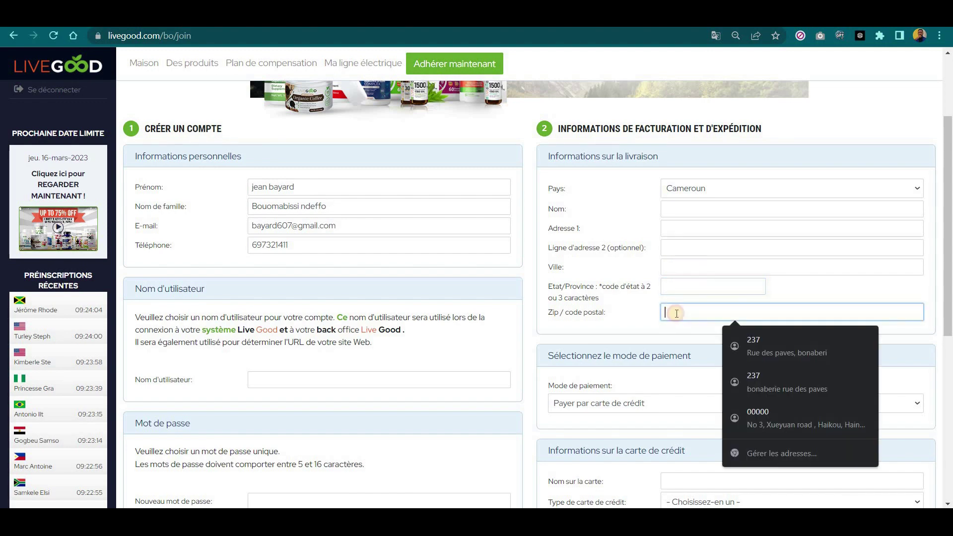
left_click(623, 314)
left_click(690, 313)
left_click(629, 315)
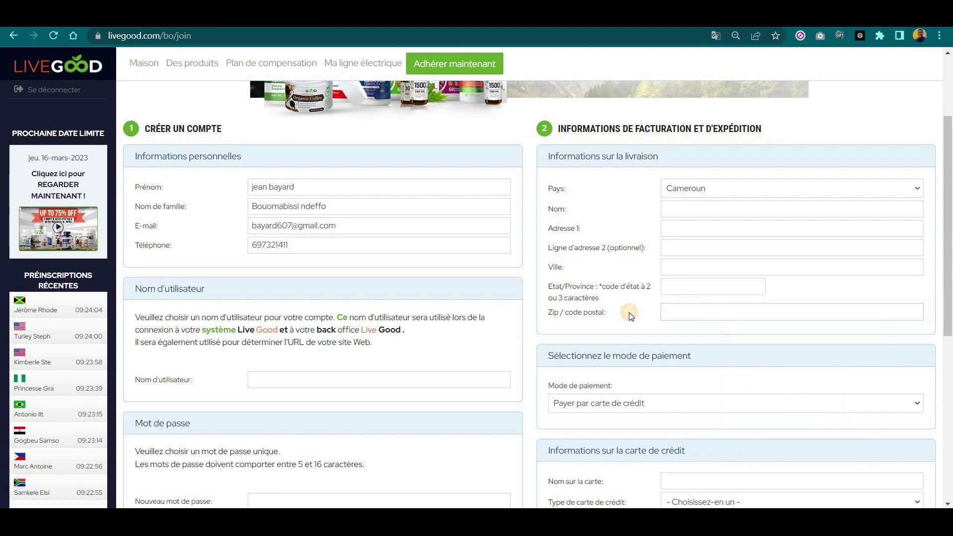
left_click(690, 313)
type("0")
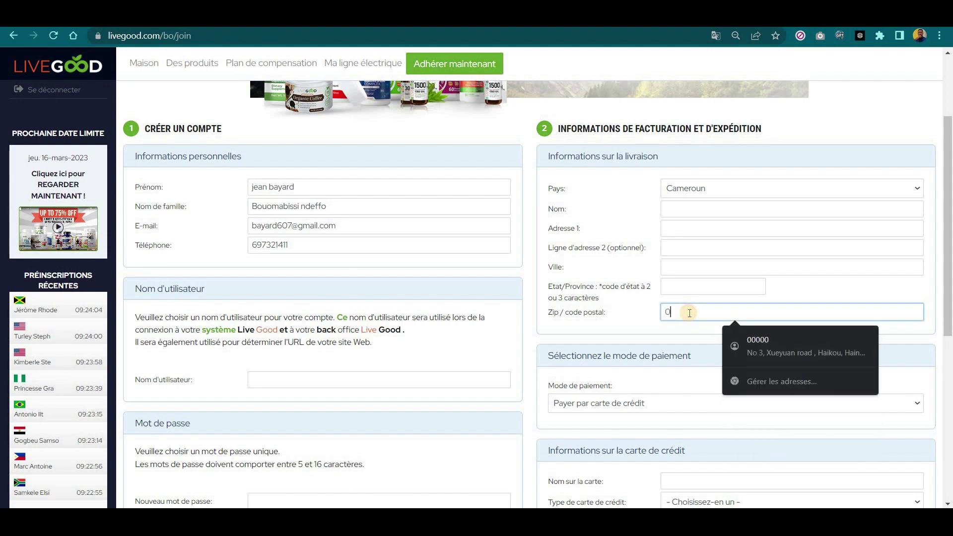
type("0000")
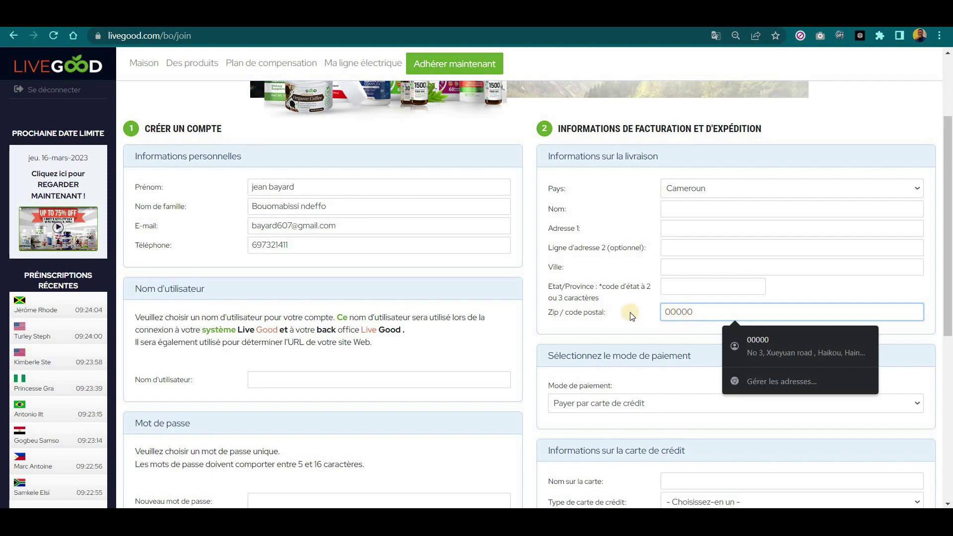
left_click(618, 314)
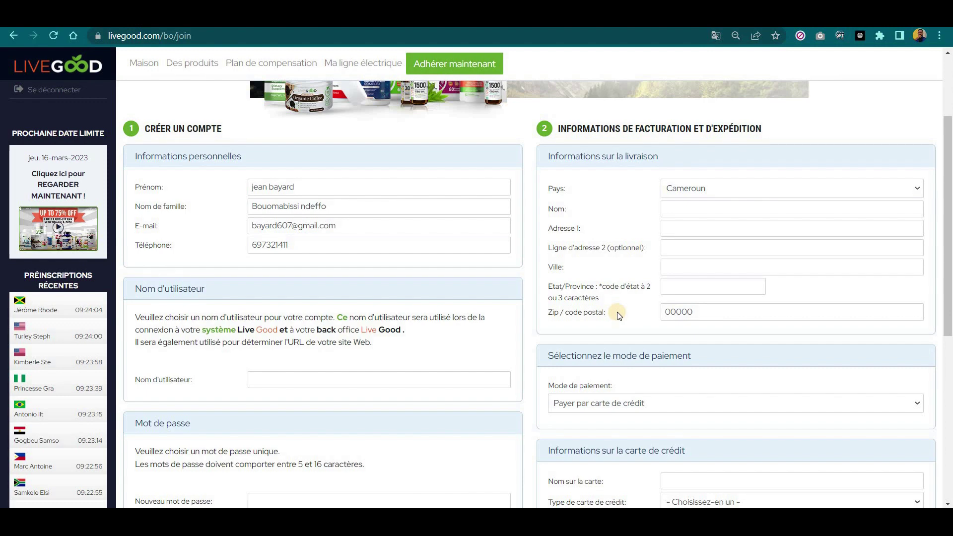
Check the available payment methods and credit card types without changing the current choices.
scroll(618, 315, "down", 3)
left_click(642, 281)
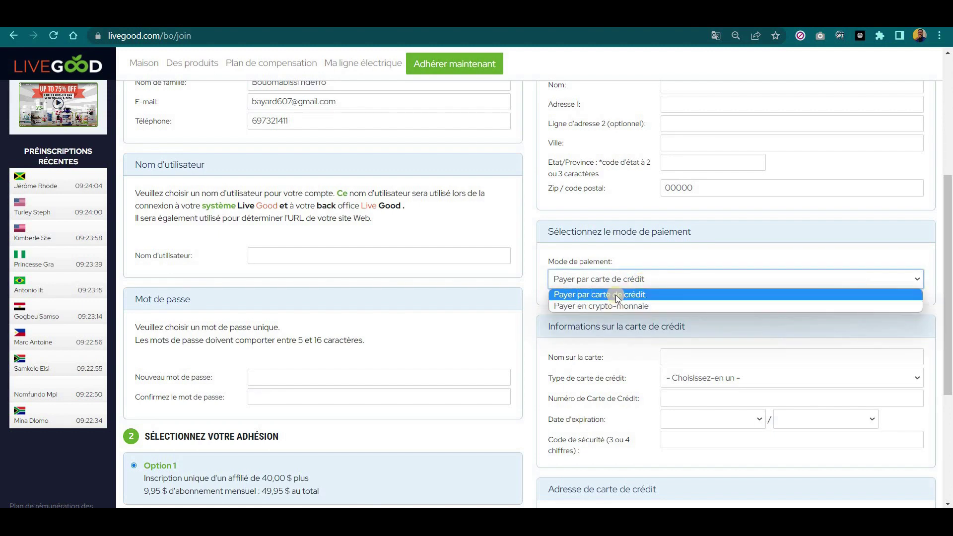
left_click(629, 266)
scroll(702, 283, "down", 1)
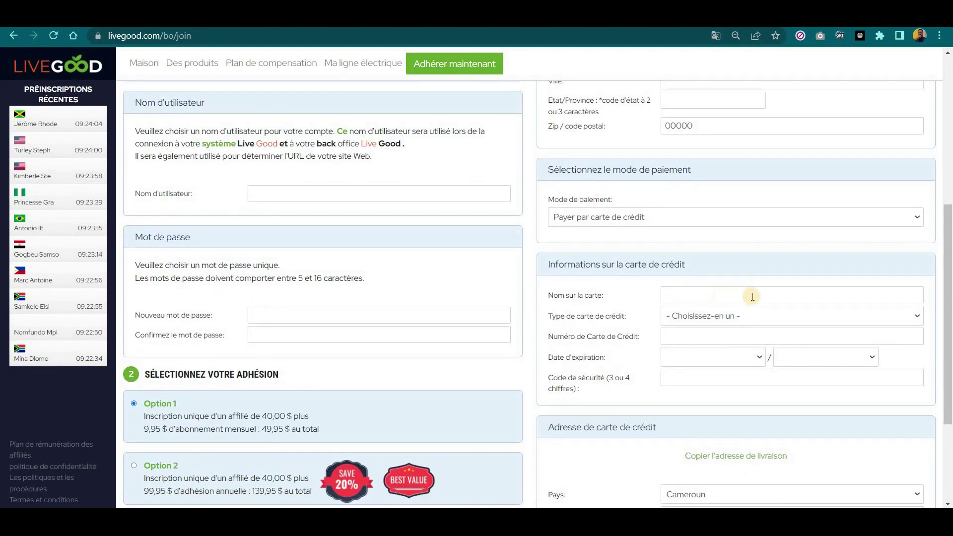
left_click(744, 321)
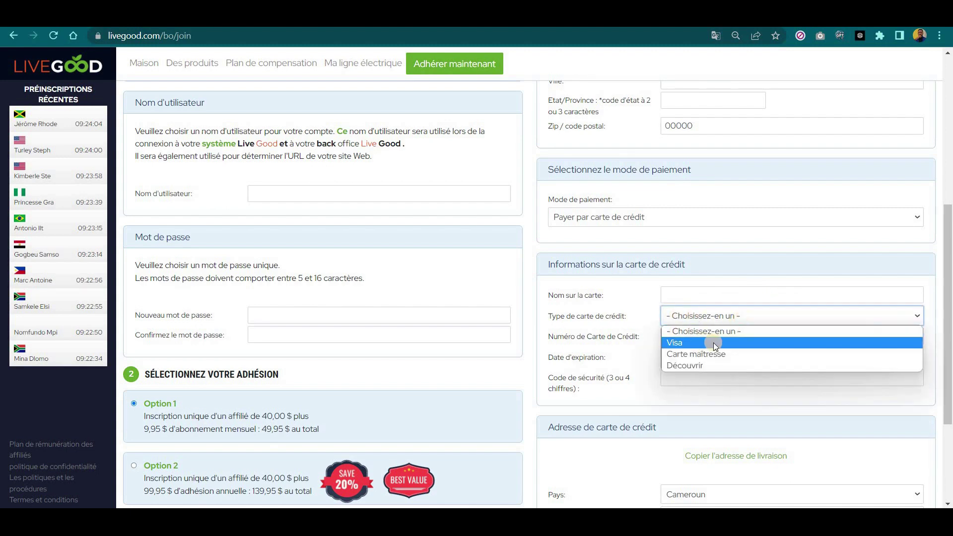
left_click(711, 319)
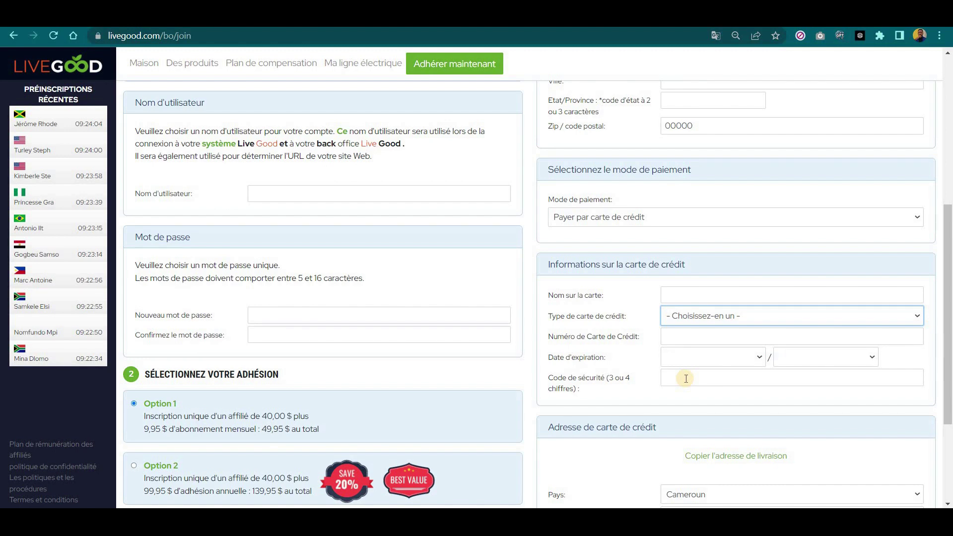
Examine the card security code, card address and shipping fields, ending at the membership options.
scroll(686, 378, "down", 1)
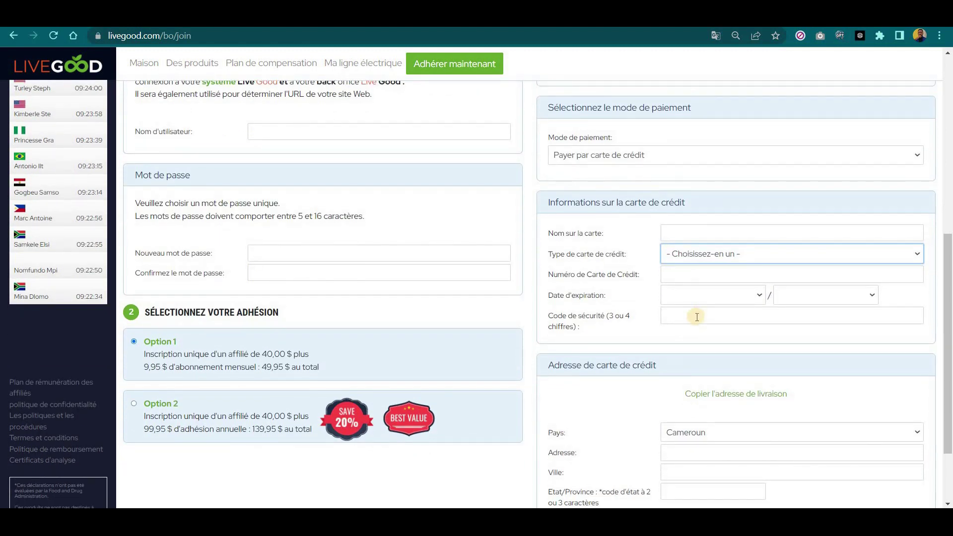
scroll(697, 317, "down", 2)
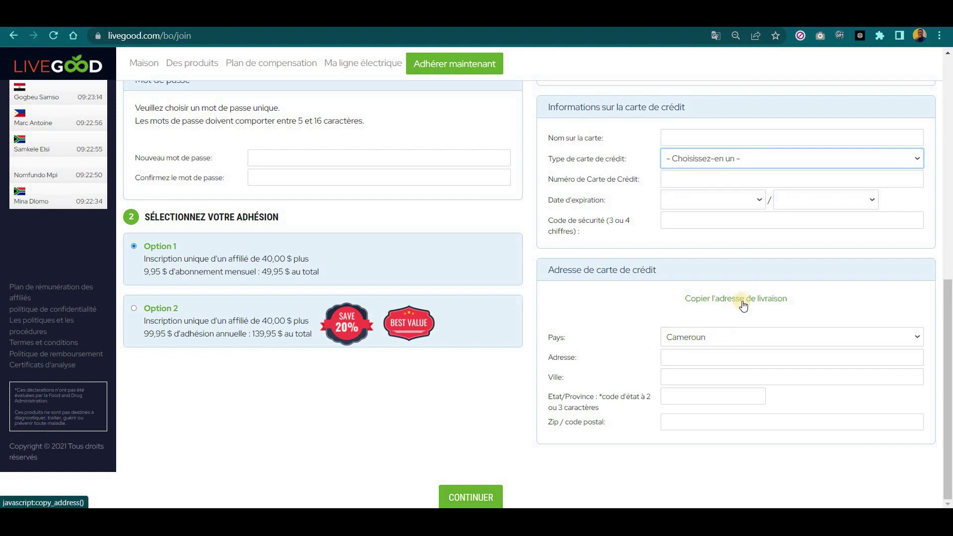
scroll(741, 299, "up", 6)
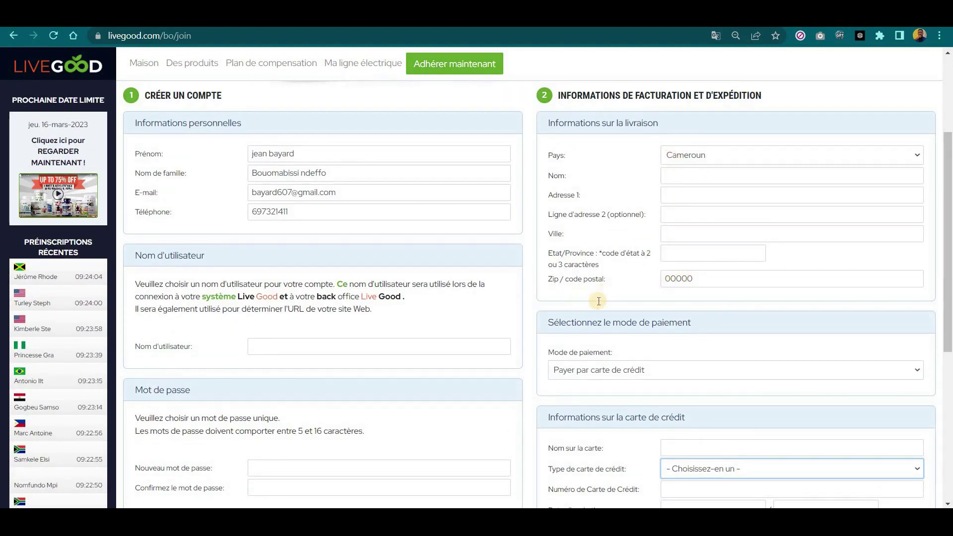
scroll(557, 298, "down", 6)
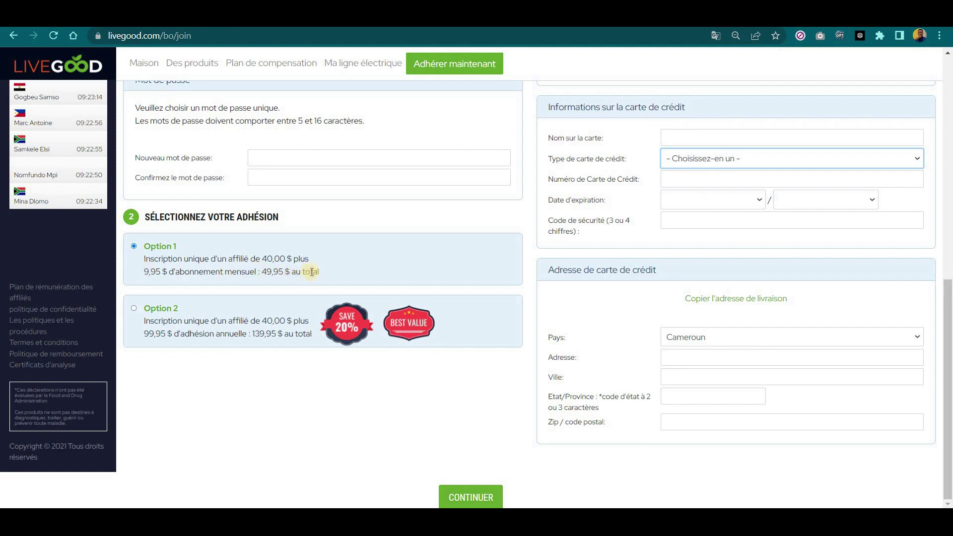
Check the total and monthly fee of membership Option 1, select that option and continue the registration.
left_click_drag(262, 273, 293, 276)
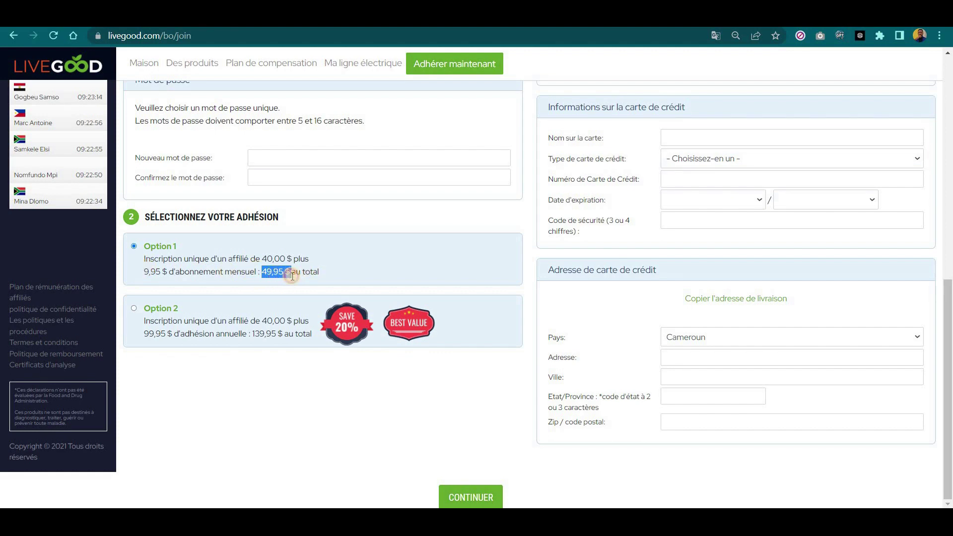
left_click(332, 273)
left_click_drag(145, 270, 168, 274)
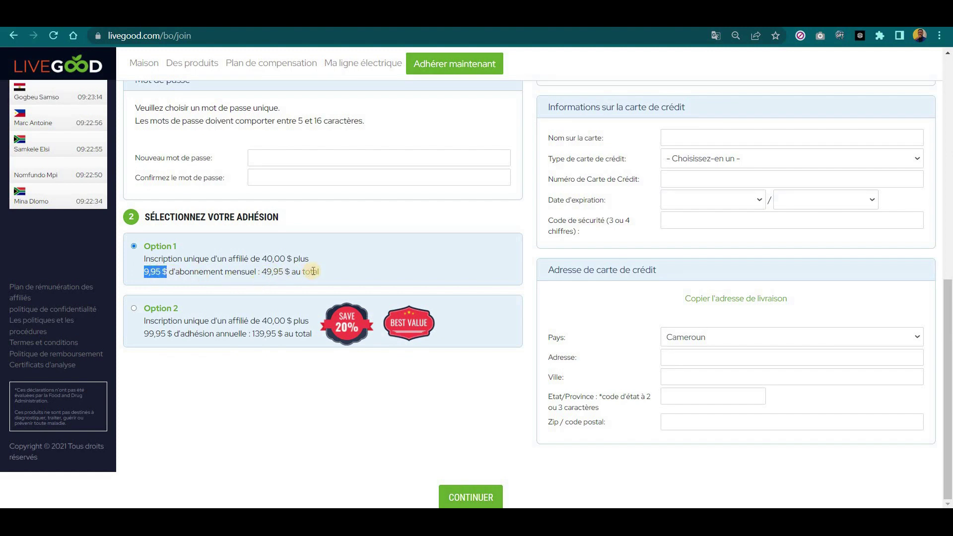
left_click(151, 281)
left_click_drag(146, 273, 167, 273)
left_click(133, 246)
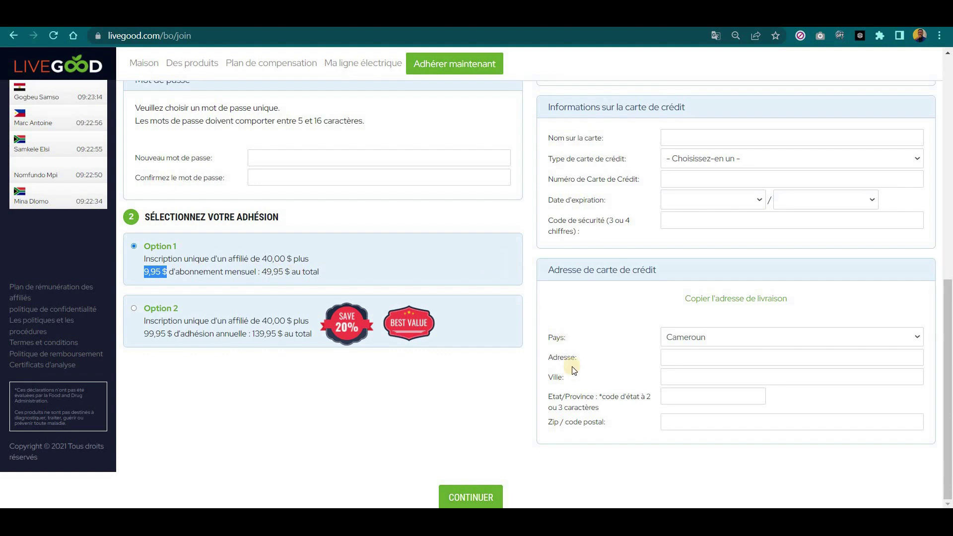
left_click(472, 498)
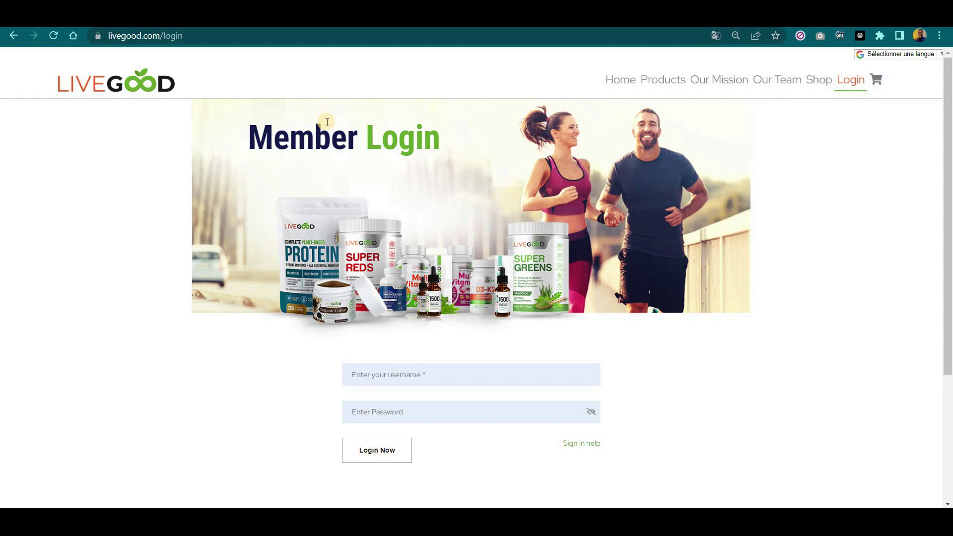
Go to the website securemyposition.com.
left_click(214, 37)
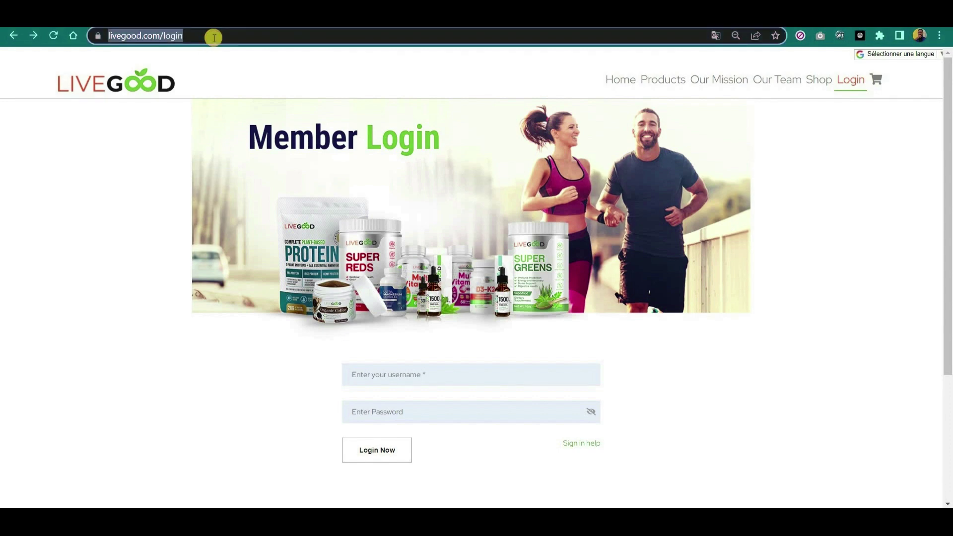
type("sec")
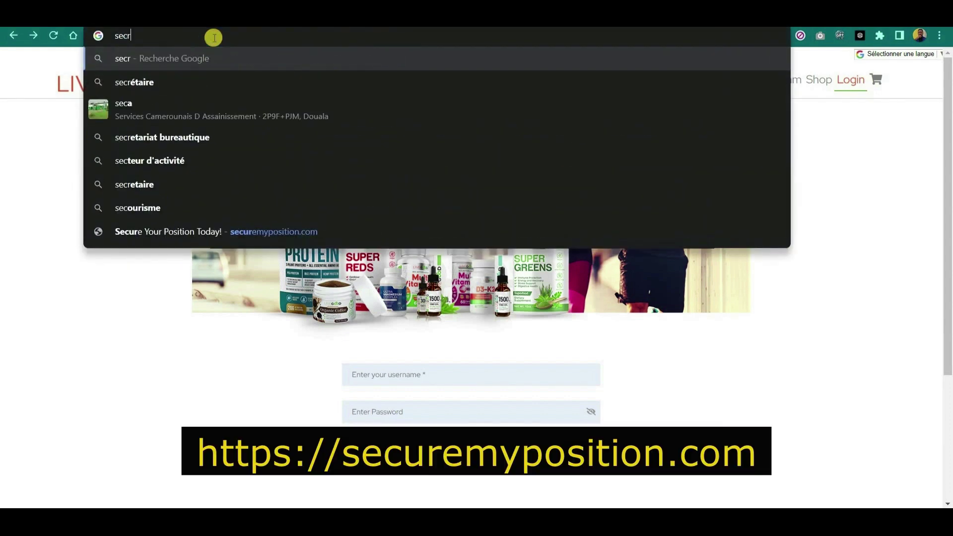
type("u")
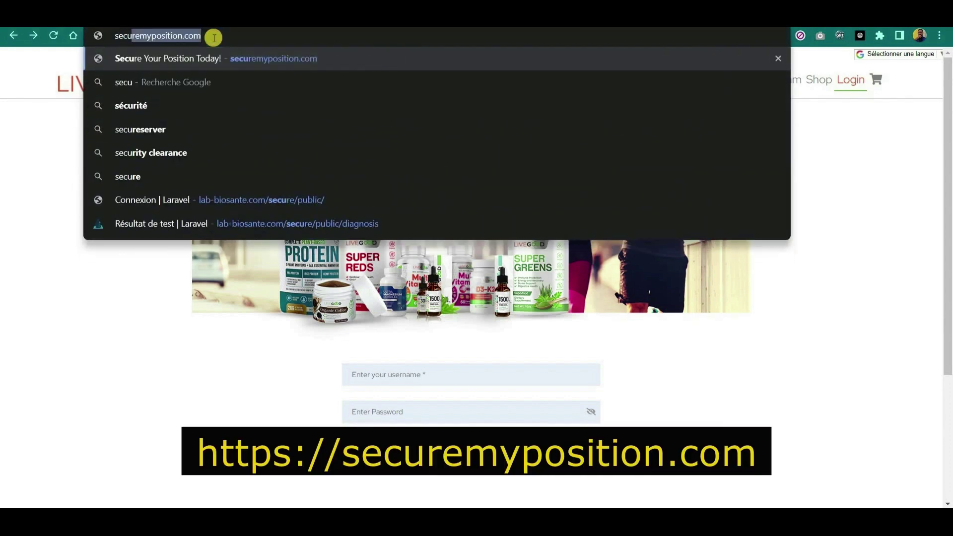
key("Return")
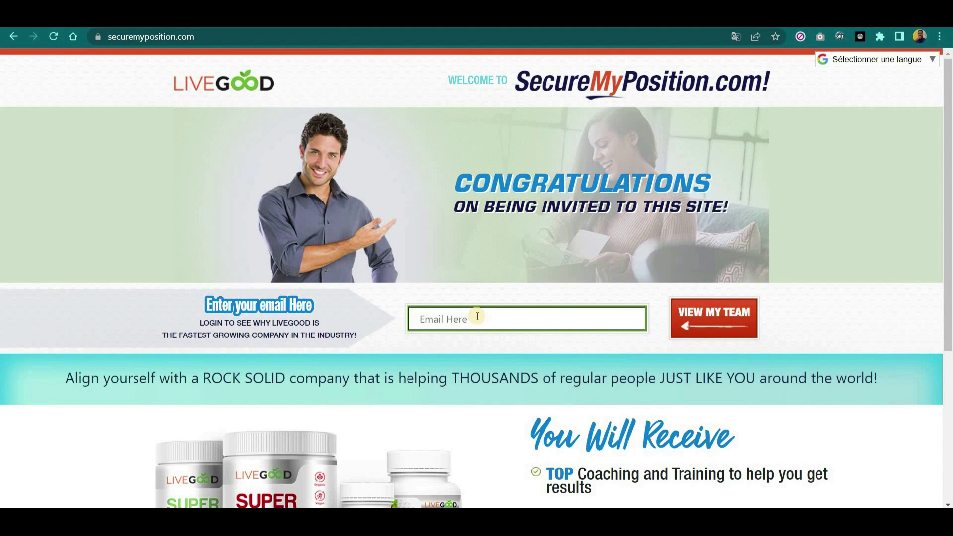
Access the team page with the registered e-mail address and open the form for locking in the position.
left_click(468, 324)
left_click(484, 349)
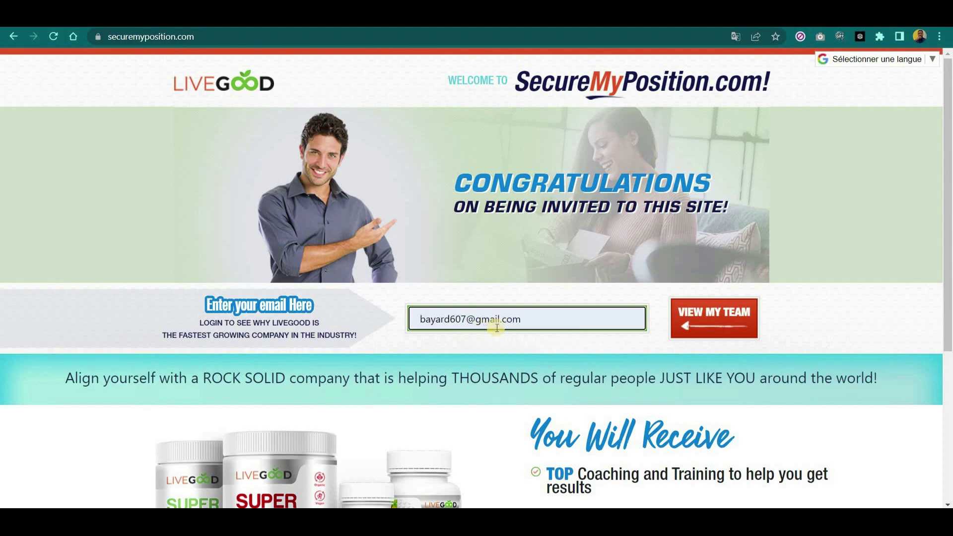
left_click(700, 320)
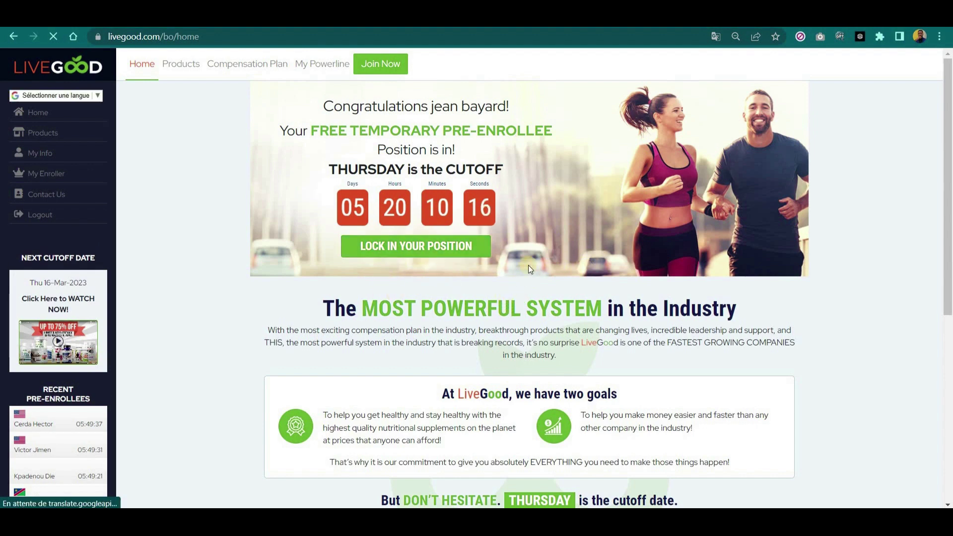
left_click(422, 249)
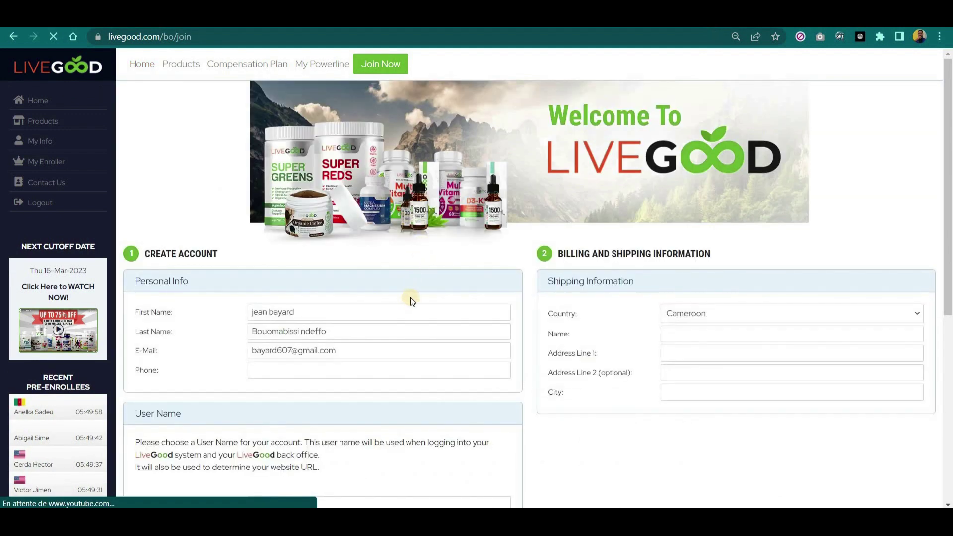
Fill in the phone number from the saved entry and correct the e-mail address in the personal info.
scroll(394, 305, "down", 1)
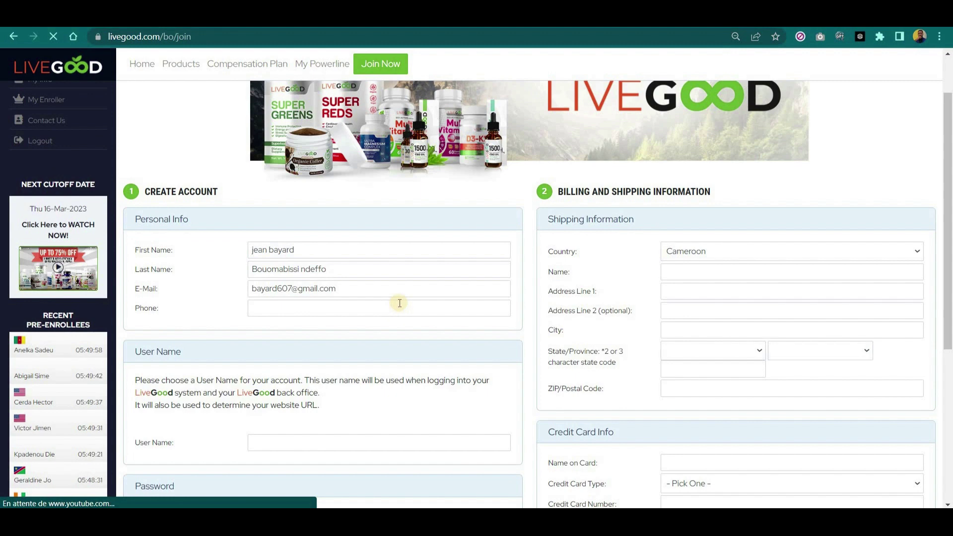
scroll(400, 303, "up", 1)
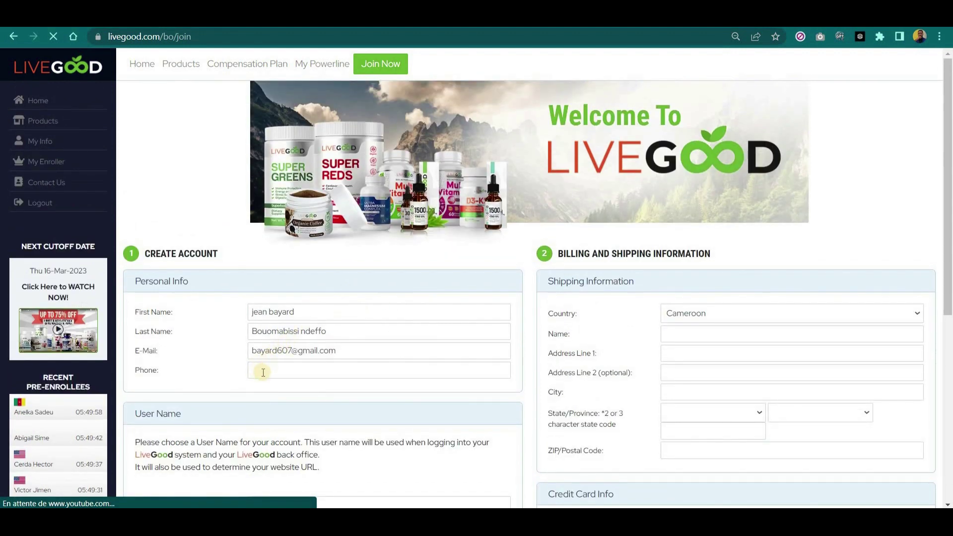
left_click(298, 370)
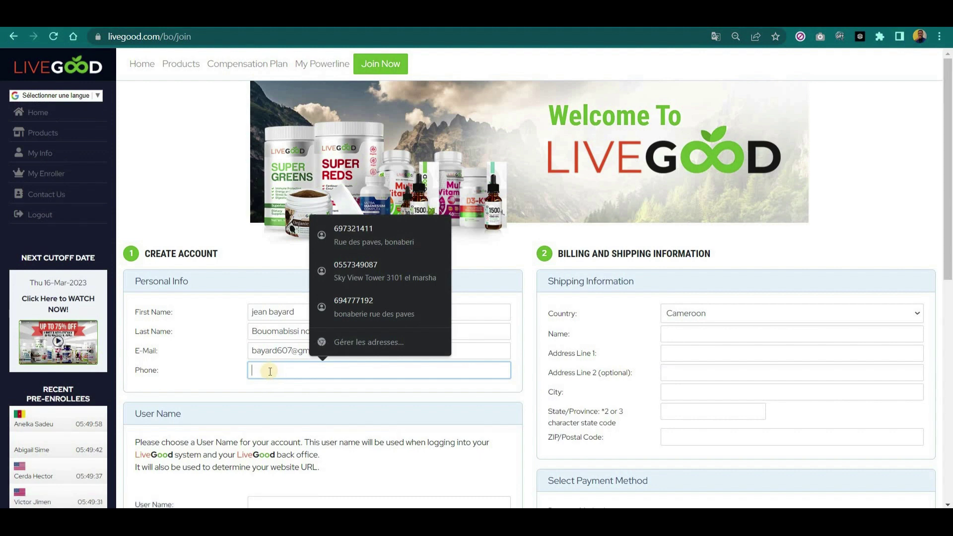
left_click(338, 234)
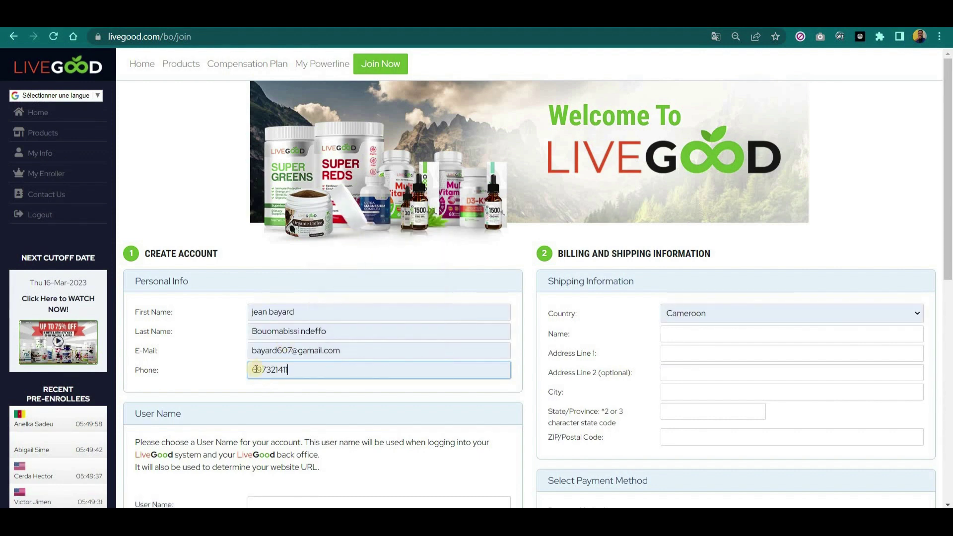
left_click(307, 351)
key("BackSpace")
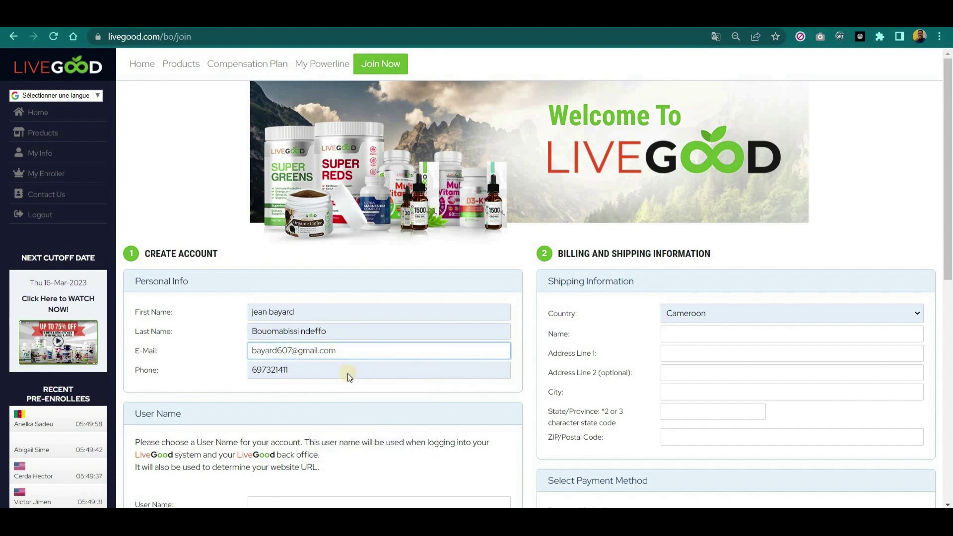
Fill in the account's user name with the saved user name that is not an e-mail address.
scroll(347, 373, "down", 3)
left_click(295, 318)
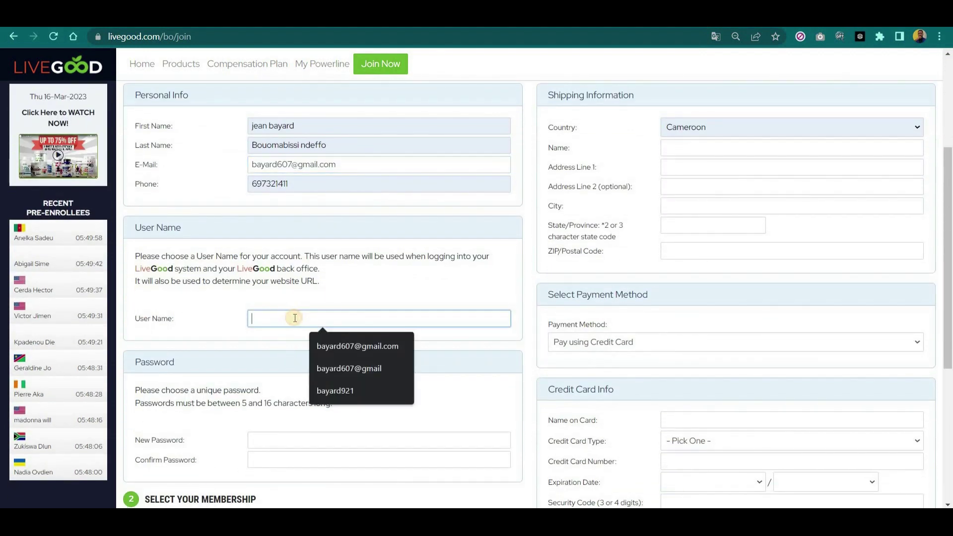
left_click(353, 390)
Enter the new account password and repeat it in the confirmation field.
scroll(356, 387, "down", 2)
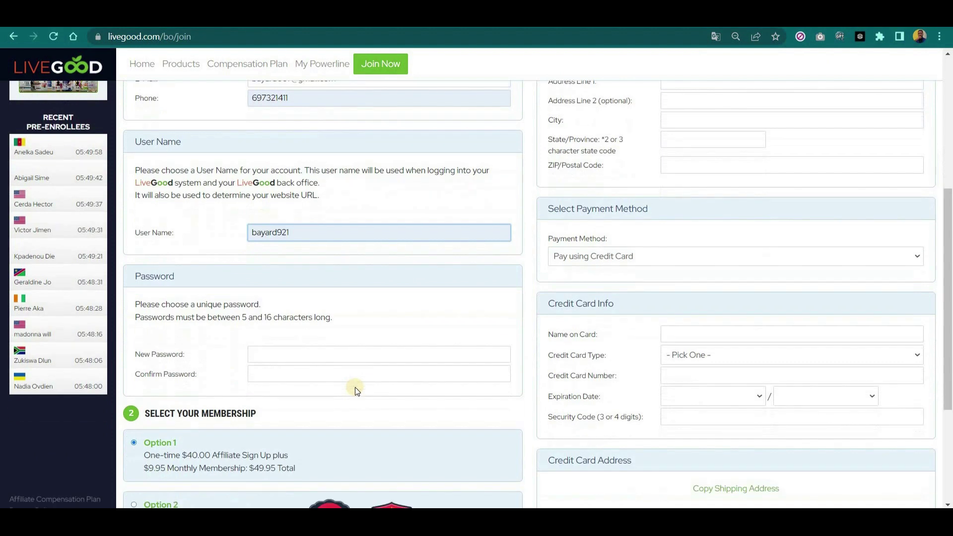
left_click(312, 318)
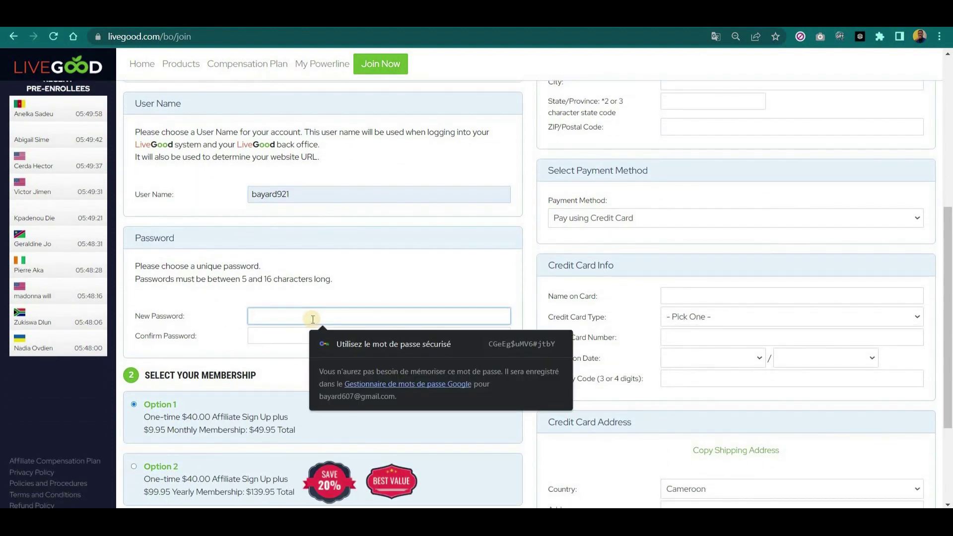
type("•••••••••")
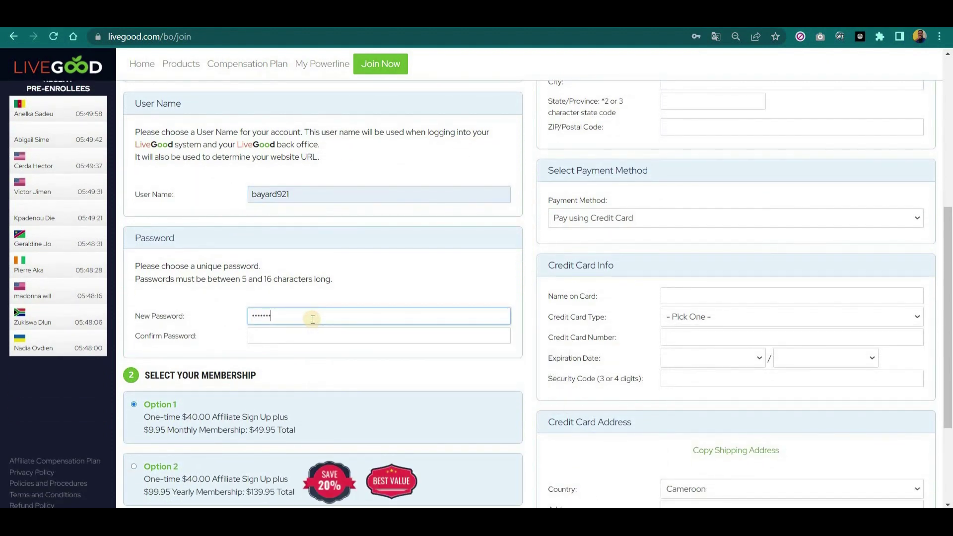
type("••••••")
left_click(296, 334)
type("•••••••••••••••")
Fill in the shipping information from the saved profile with the member's full name, and set the ZIP/postal code to 00000.
scroll(546, 303, "down", 1)
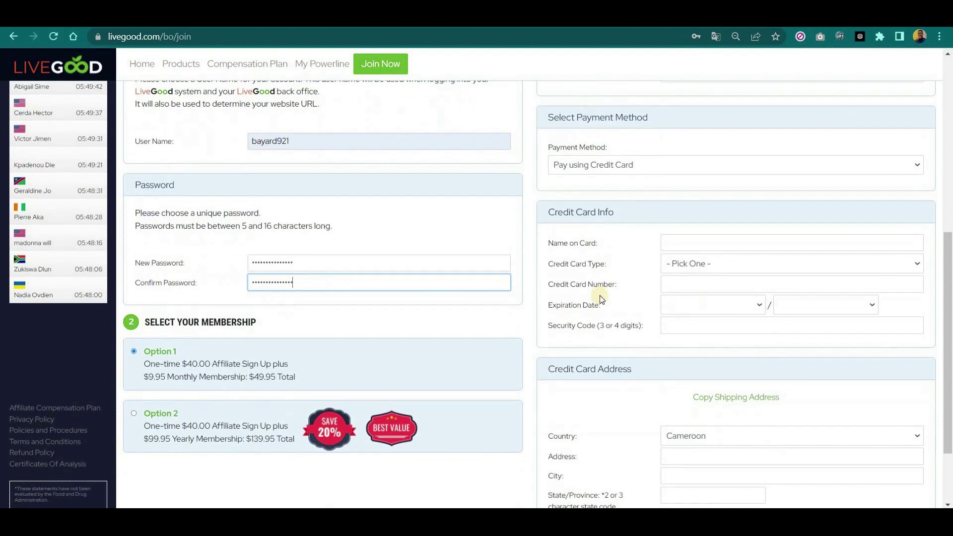
scroll(653, 226, "up", 5)
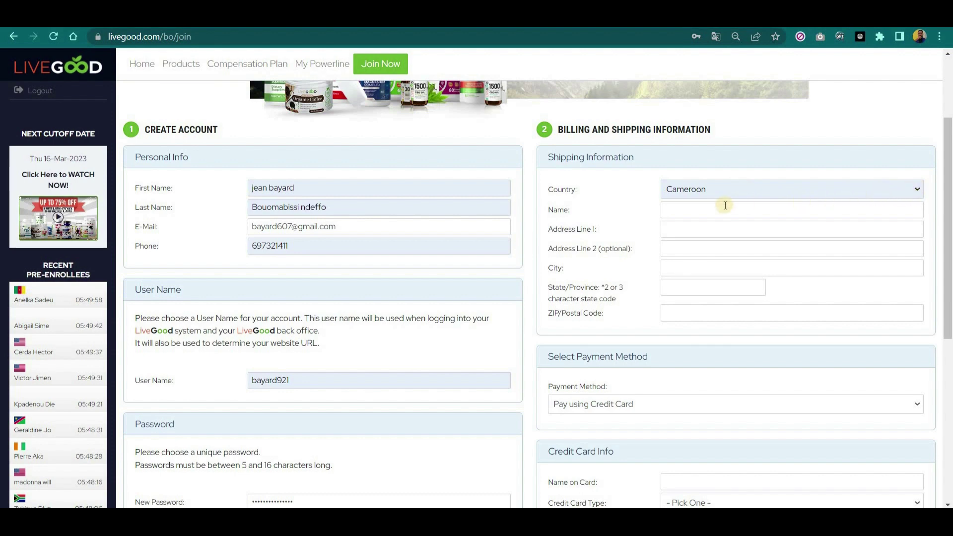
left_click(685, 213)
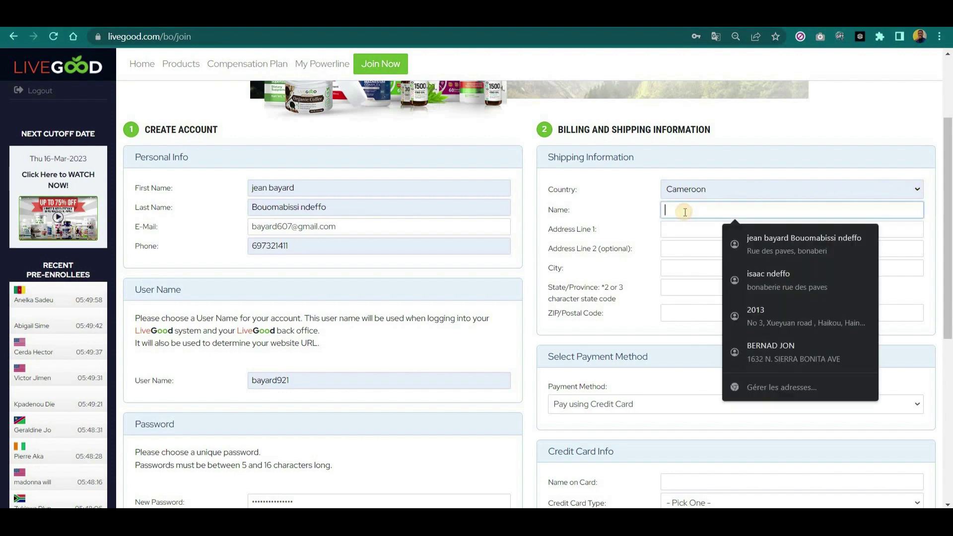
left_click(760, 246)
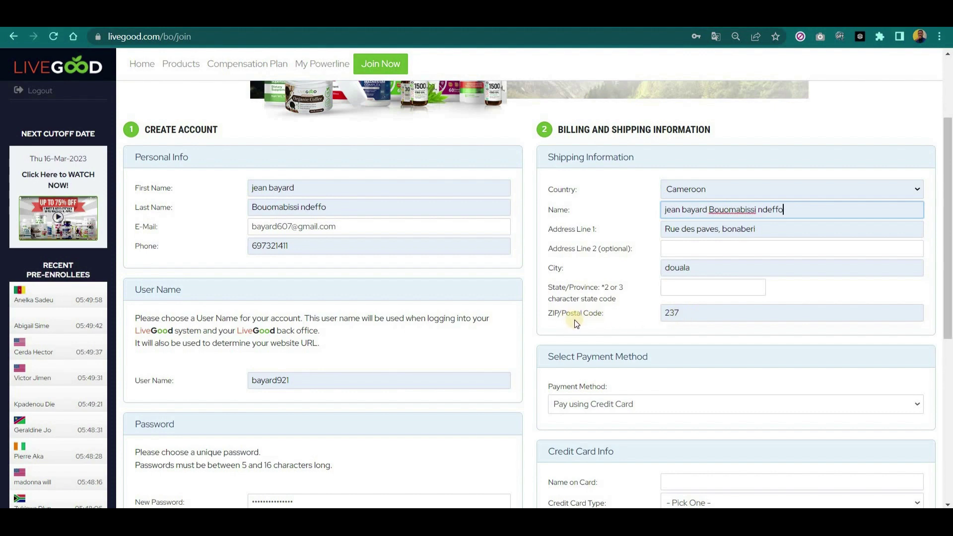
left_click(687, 314)
double_click(684, 313)
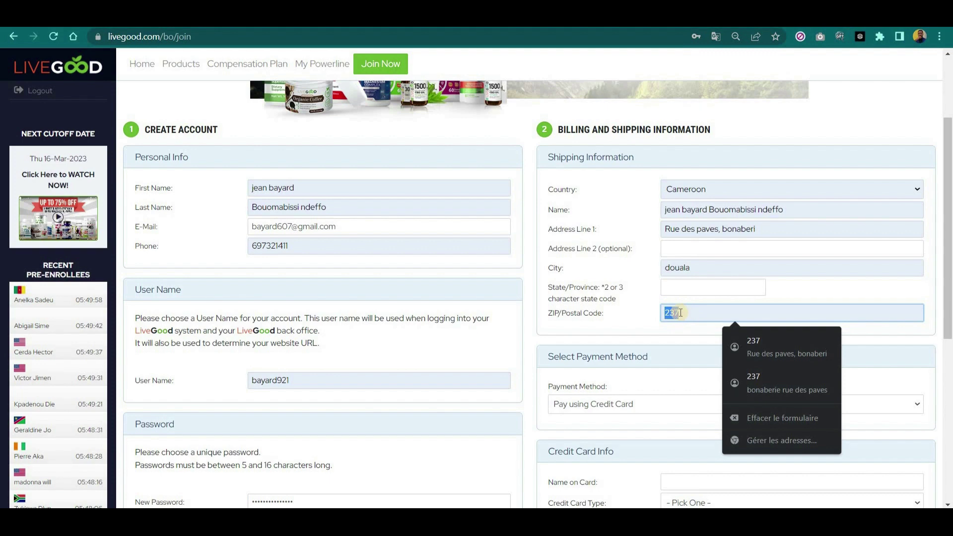
type("00000")
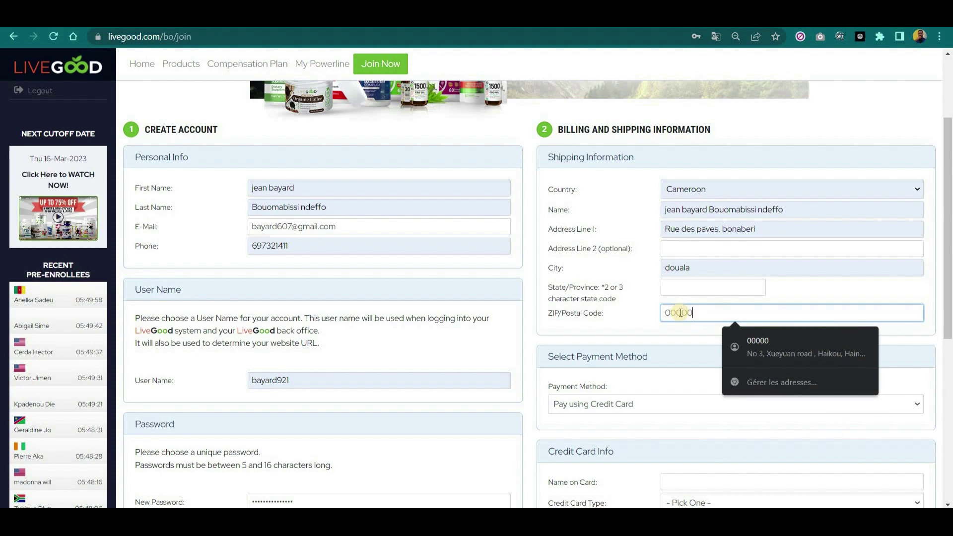
left_click(717, 289)
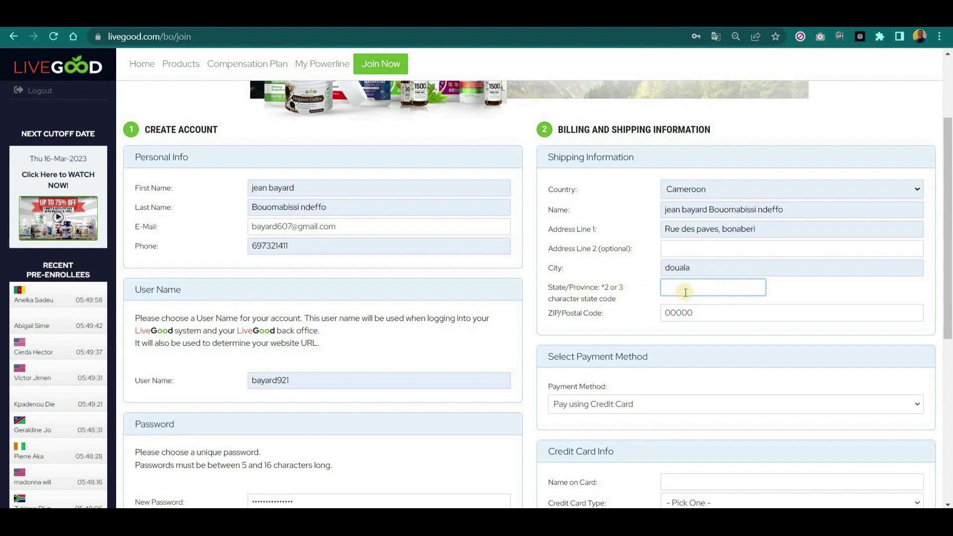
type("Lit")
key("BackSpace")
key("BackSpace")
key("BackSpace")
left_click(790, 288)
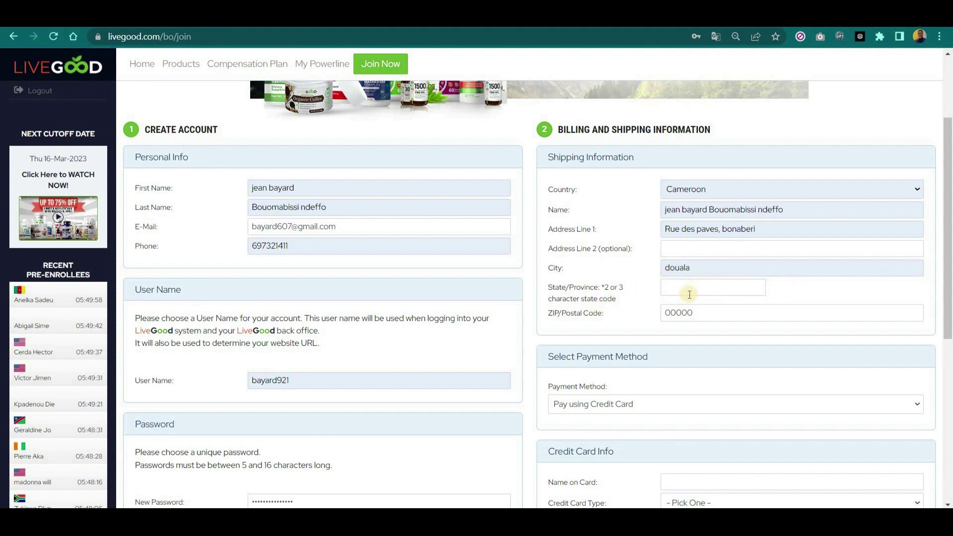
Copy the shipping address into the credit card address and check the filled-in fields.
scroll(630, 293, "down", 4)
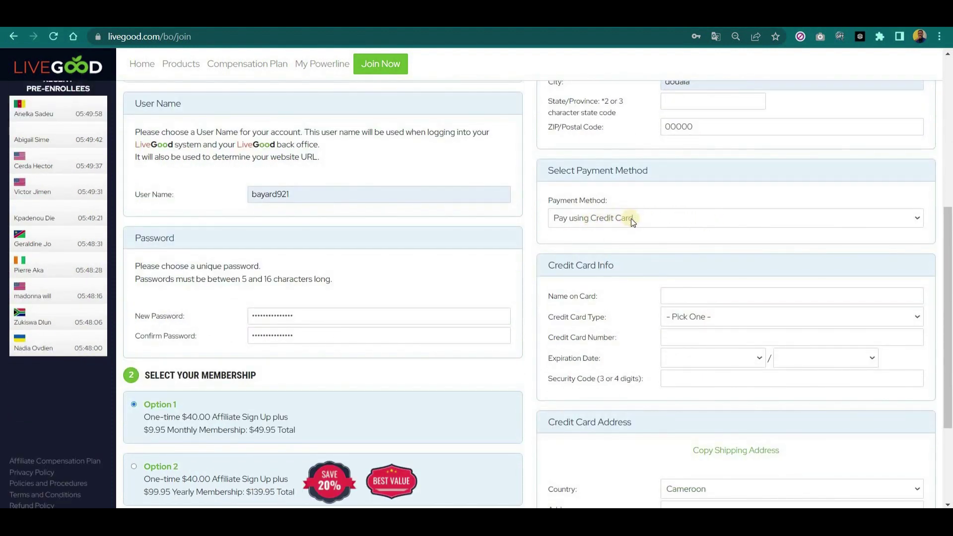
scroll(640, 229, "down", 1)
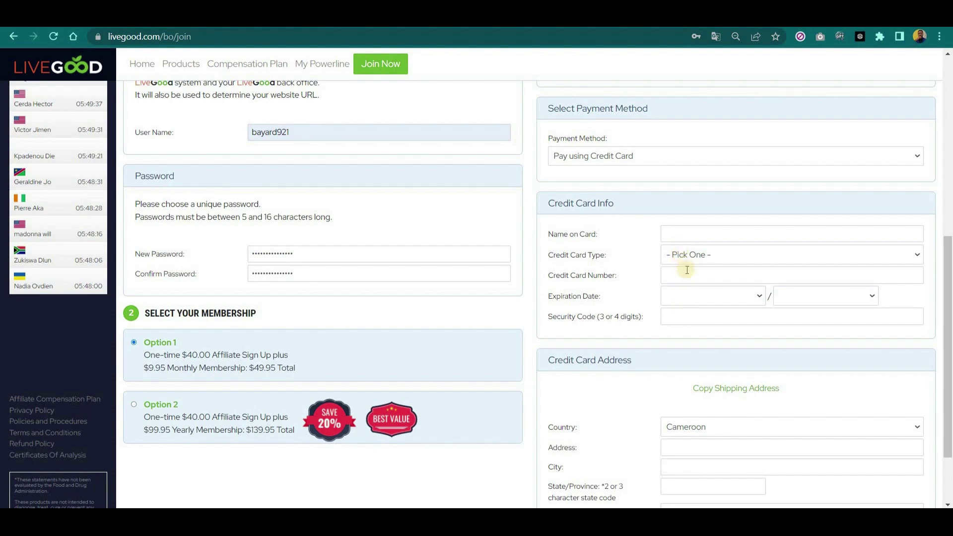
scroll(688, 294, "down", 1)
scroll(688, 296, "down", 1)
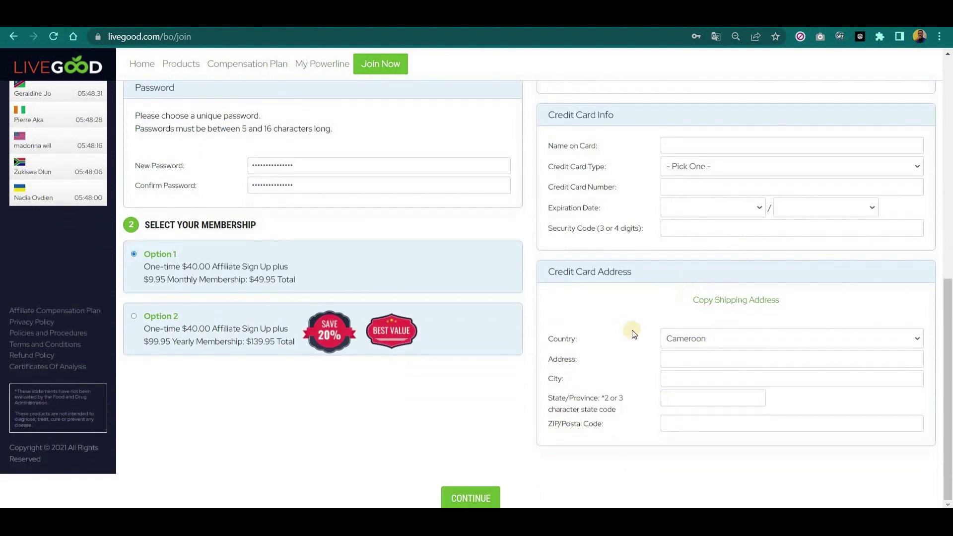
left_click(747, 300)
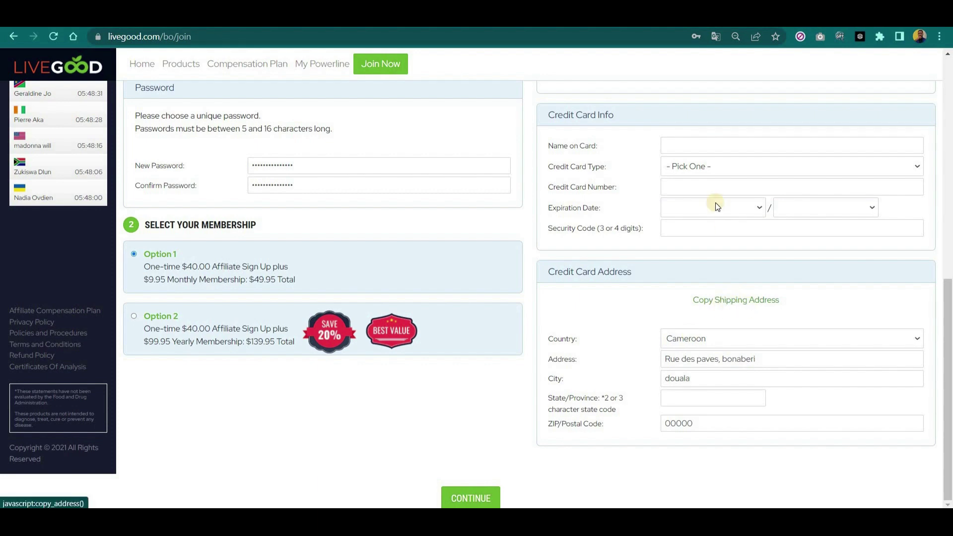
scroll(716, 207, "up", 6)
scroll(740, 339, "down", 6)
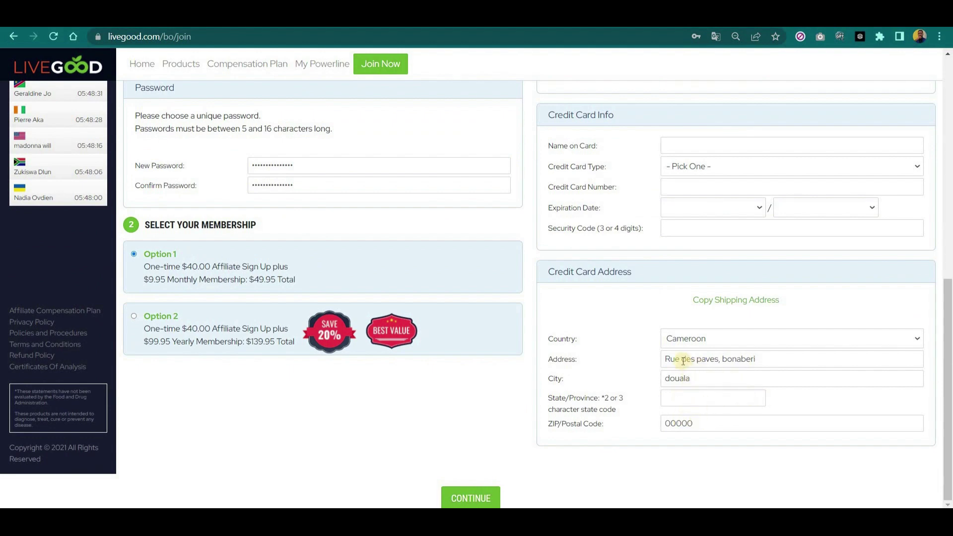
scroll(678, 350, "up", 2)
scroll(735, 224, "down", 2)
Compare the monthly fee of membership Option 1 with the total of Option 2, ending with Option 1 selected.
left_click_drag(144, 282, 169, 283)
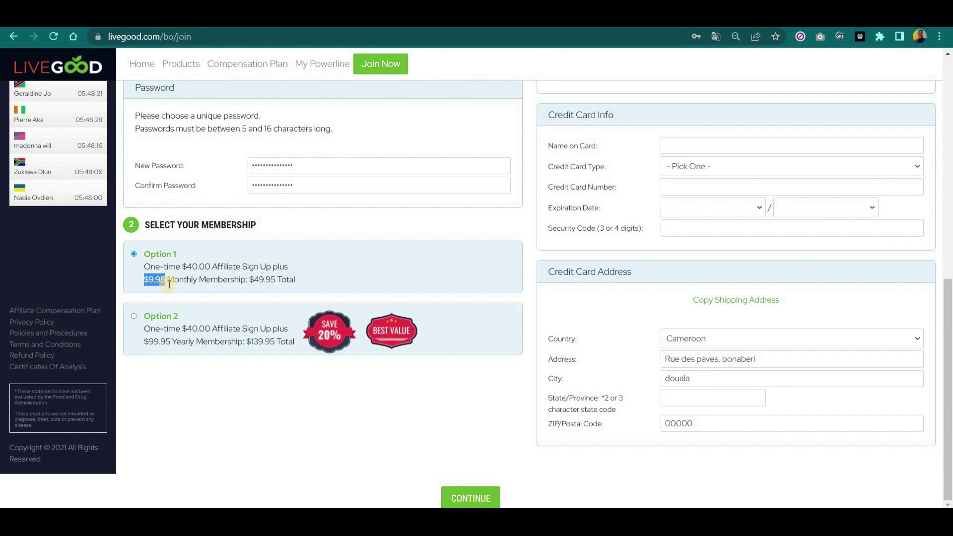
left_click(321, 283)
left_click(134, 317)
left_click_drag(246, 342, 276, 347)
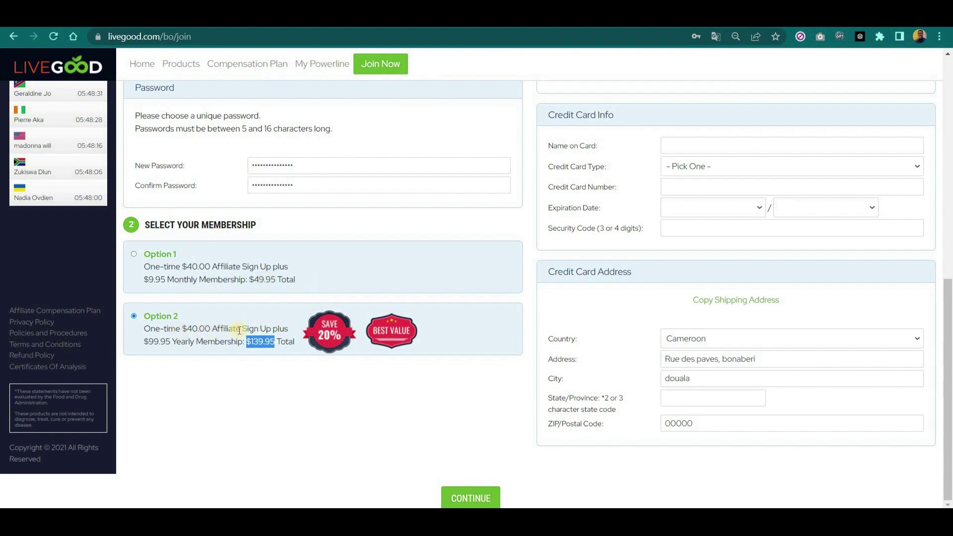
left_click(282, 352)
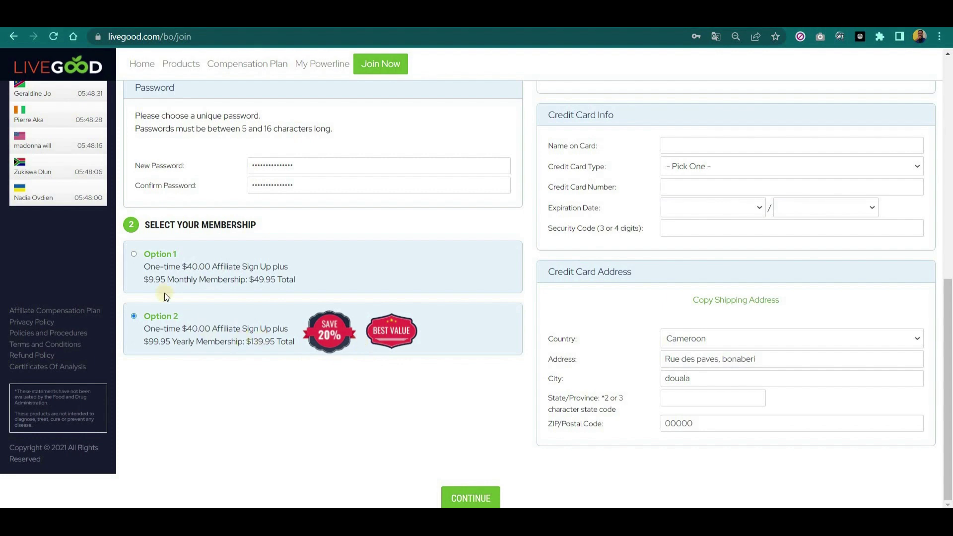
left_click(133, 255)
Set the payment method to Pay using Cryptocurrency and continue to the order confirmation.
scroll(651, 394, "up", 3)
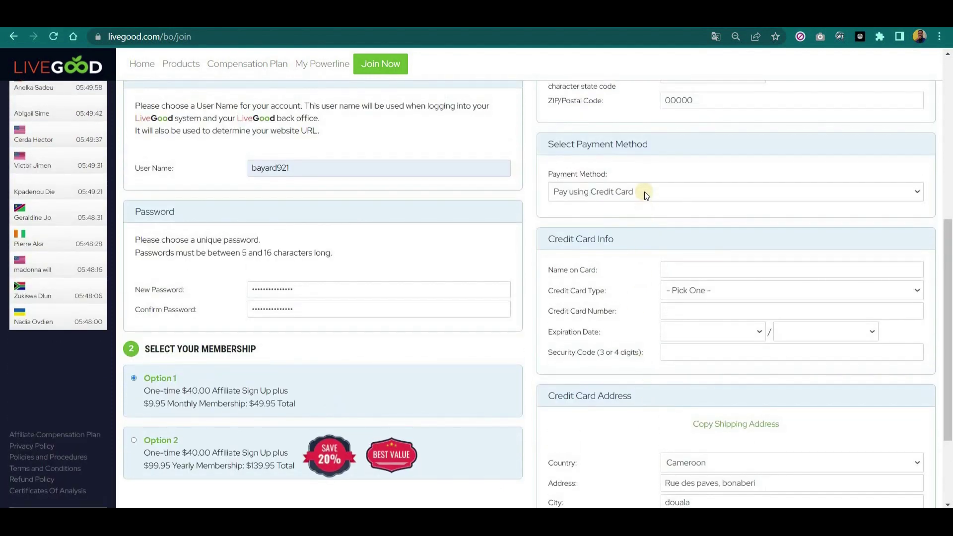
left_click(644, 191)
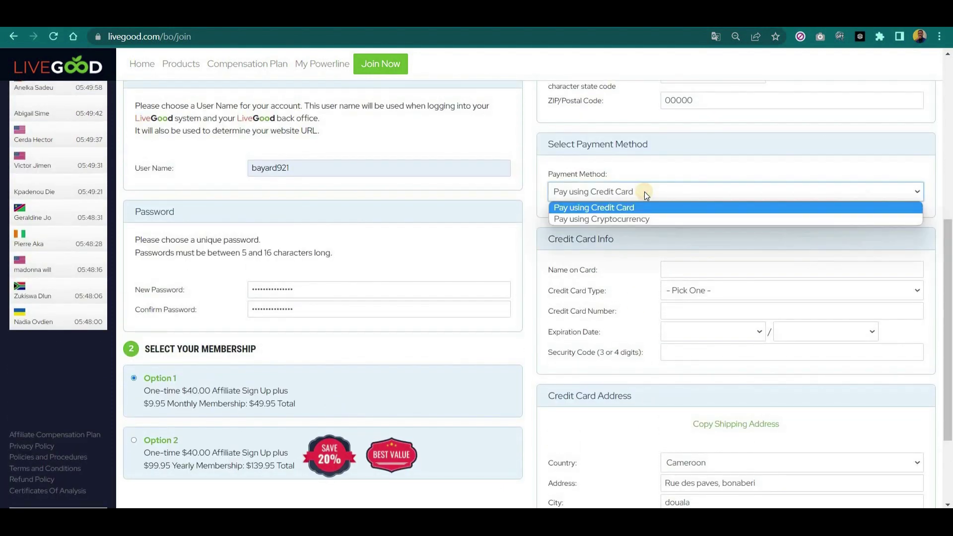
left_click(597, 220)
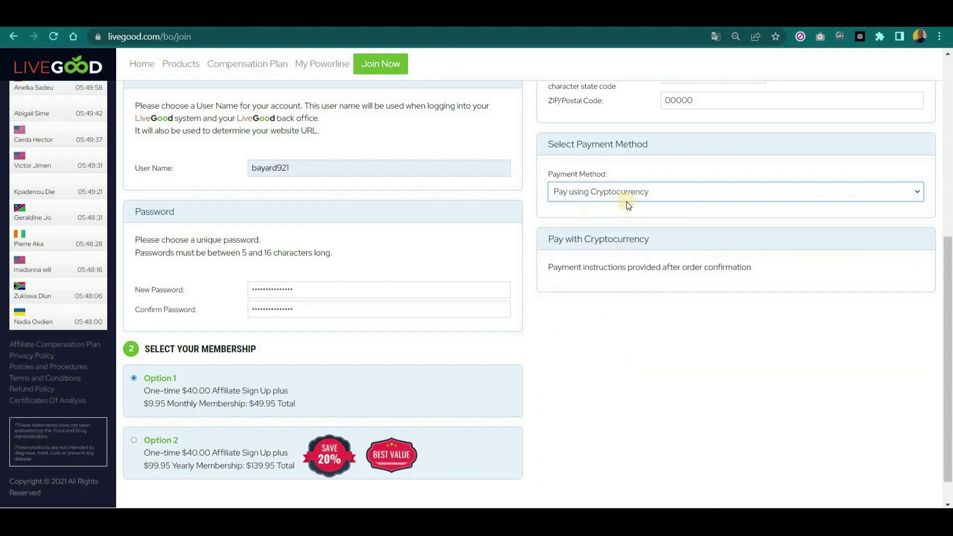
scroll(542, 377, "down", 1)
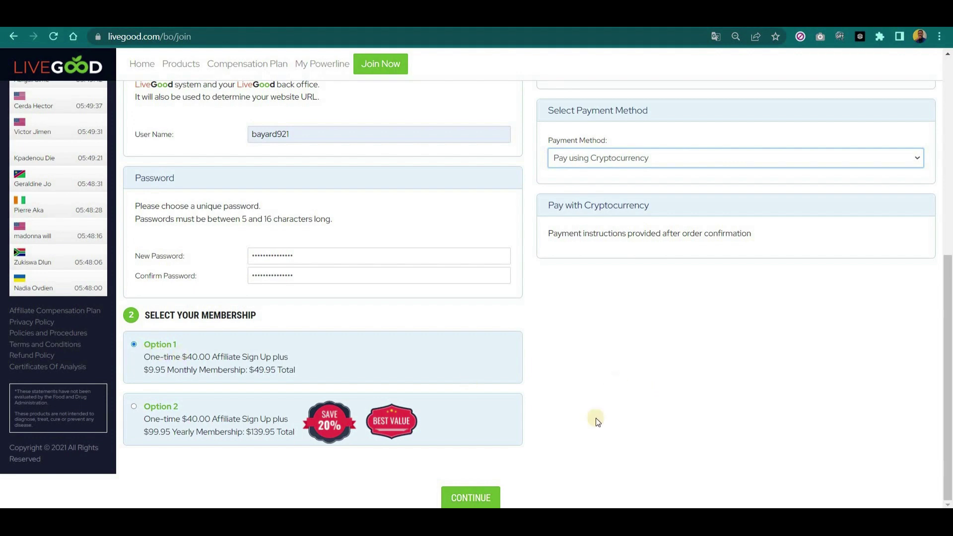
left_click(472, 498)
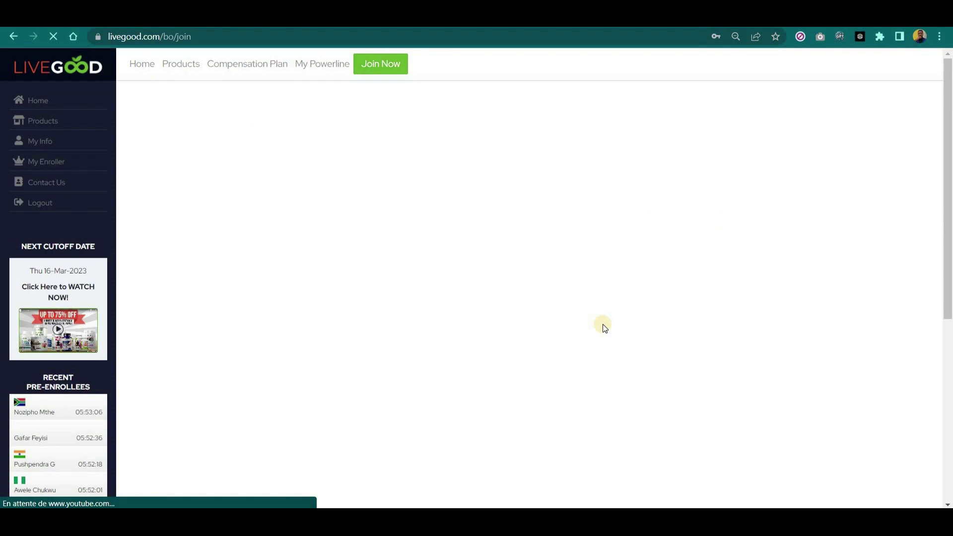
Accept the $49.95 cryptocurrency payment statement and the Policies and Procedures, and complete the sign-up.
scroll(415, 315, "down", 7)
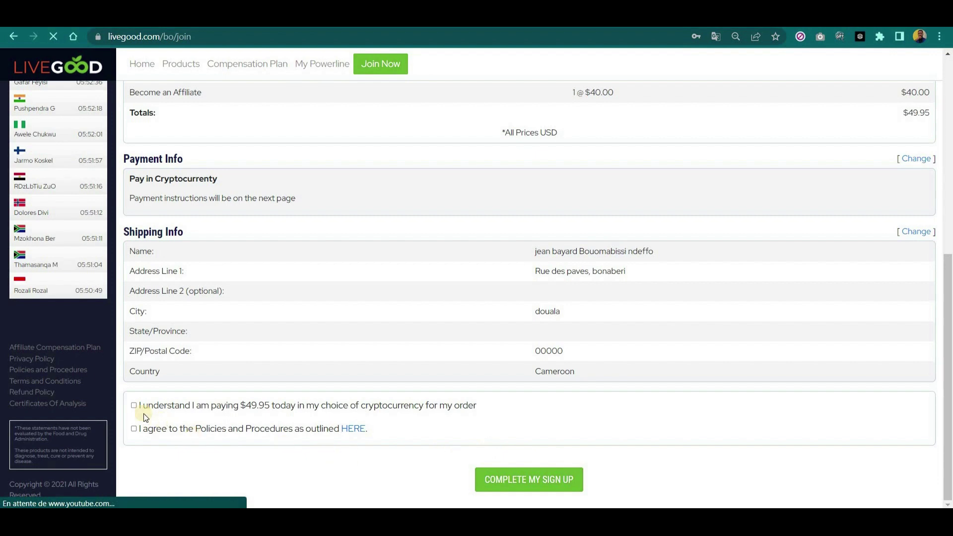
left_click(749, 214)
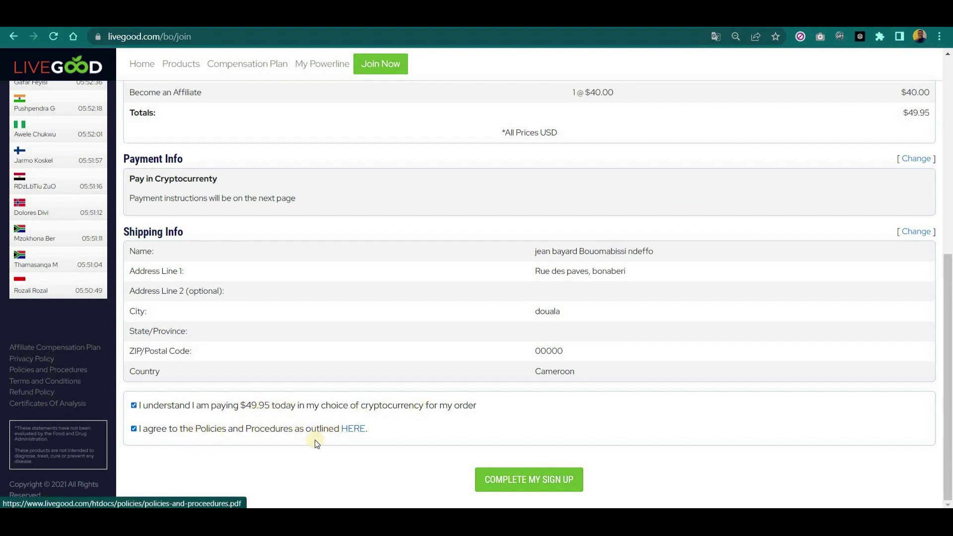
left_click(551, 486)
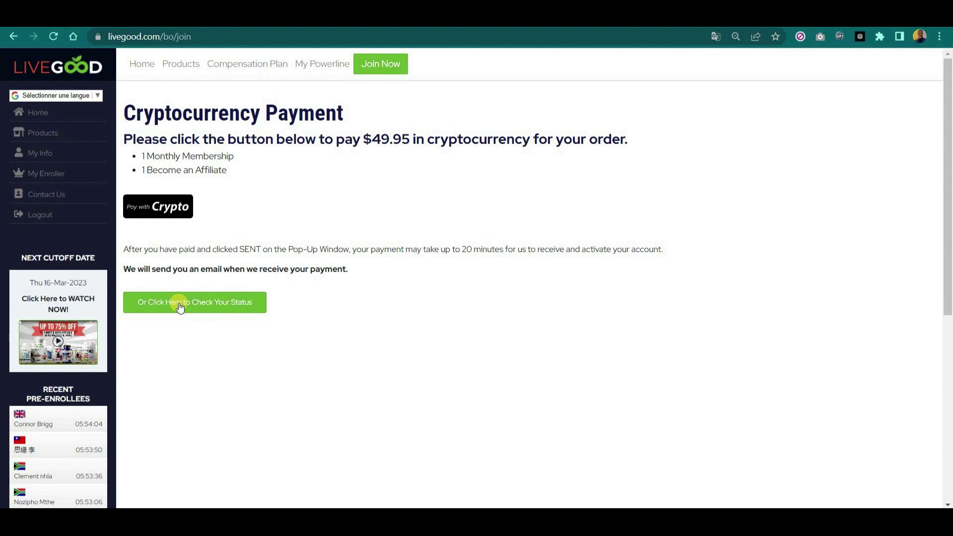
Examine the crypto payment details for USDT (TRON), cancel that payment and check the activation delay stated on the payment page.
left_click(146, 208)
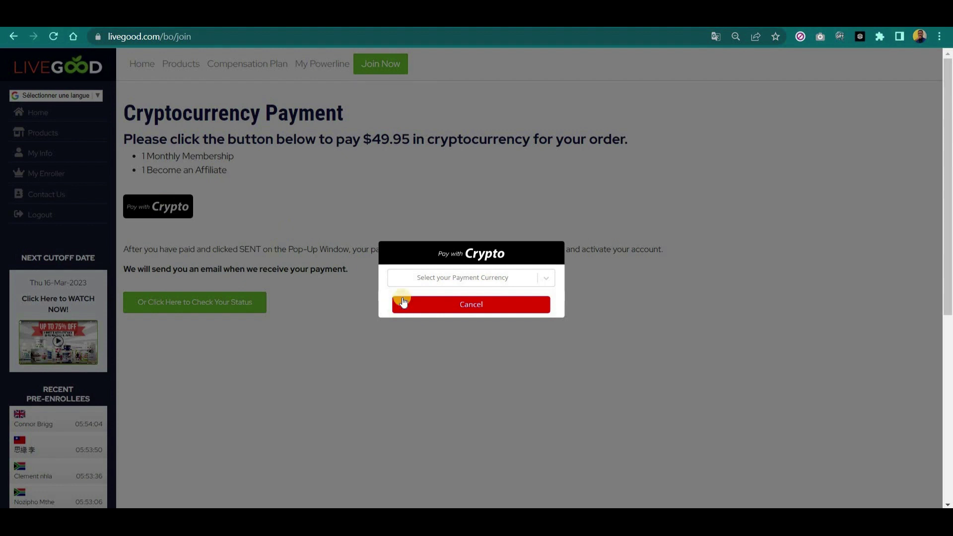
left_click(546, 281)
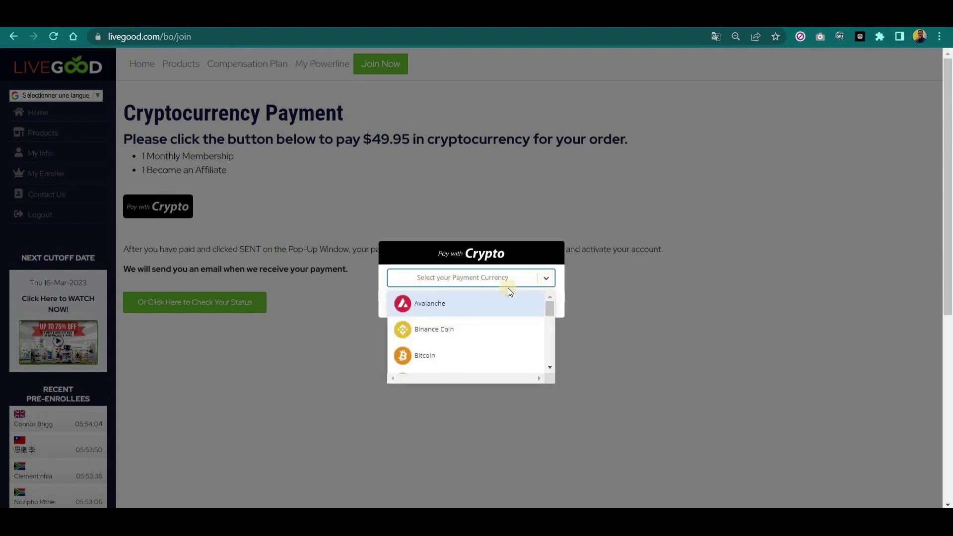
scroll(471, 329, "down", 3)
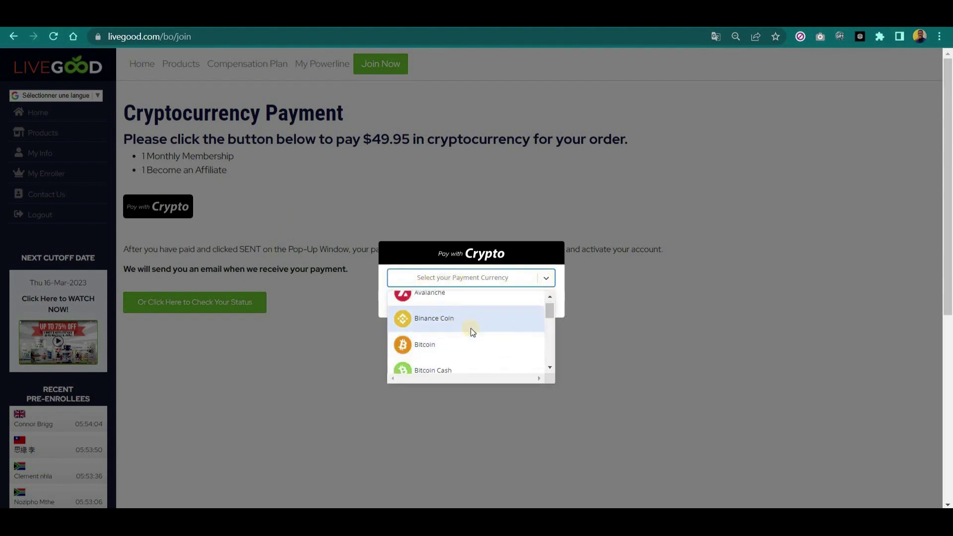
scroll(471, 329, "down", 6)
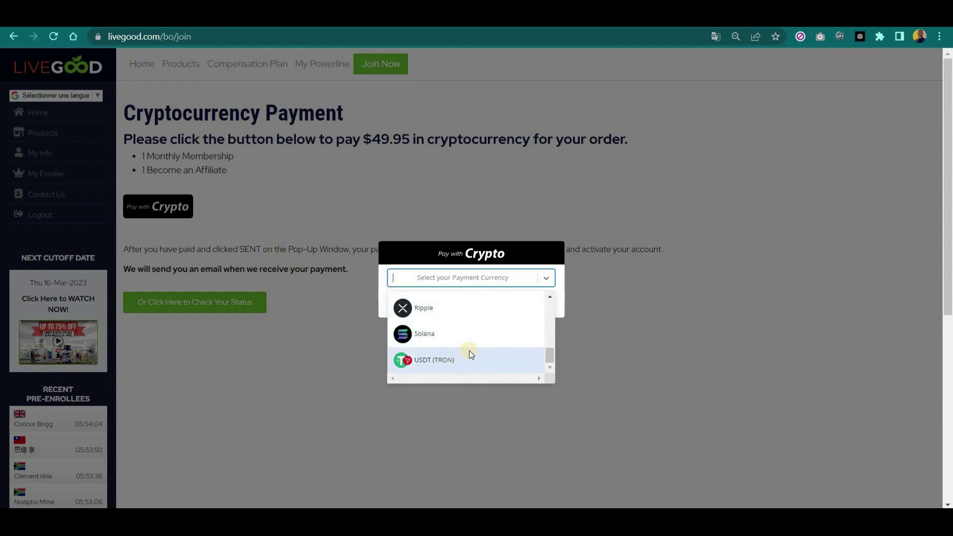
left_click(444, 362)
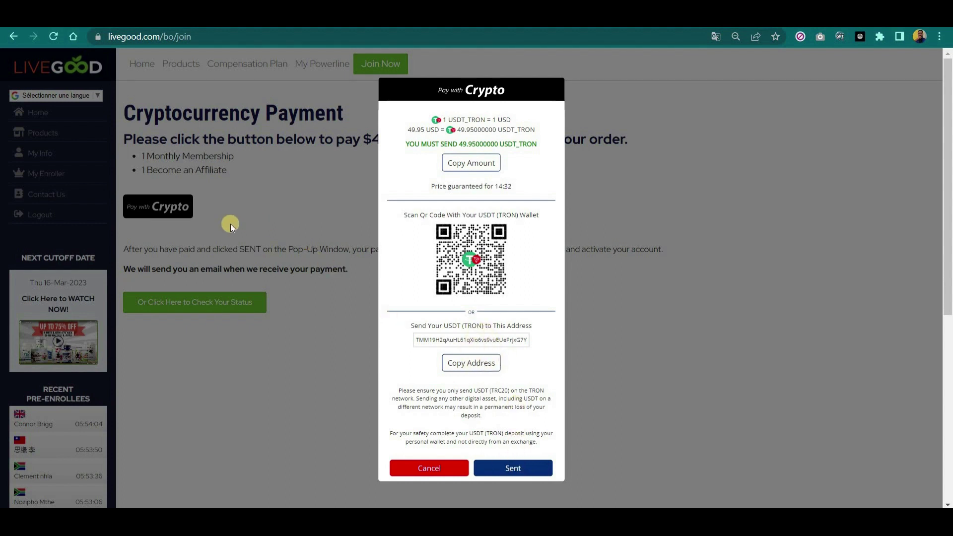
left_click(436, 467)
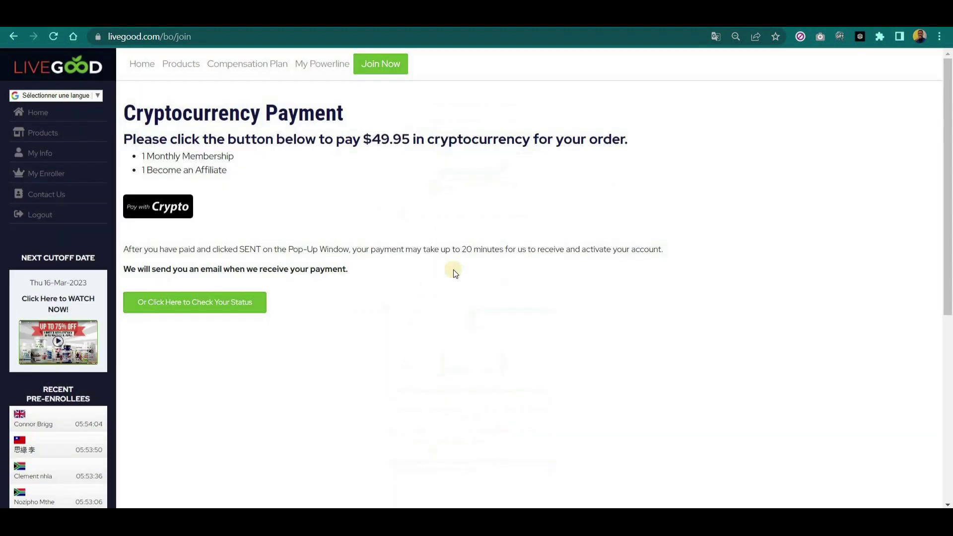
left_click_drag(462, 250, 504, 251)
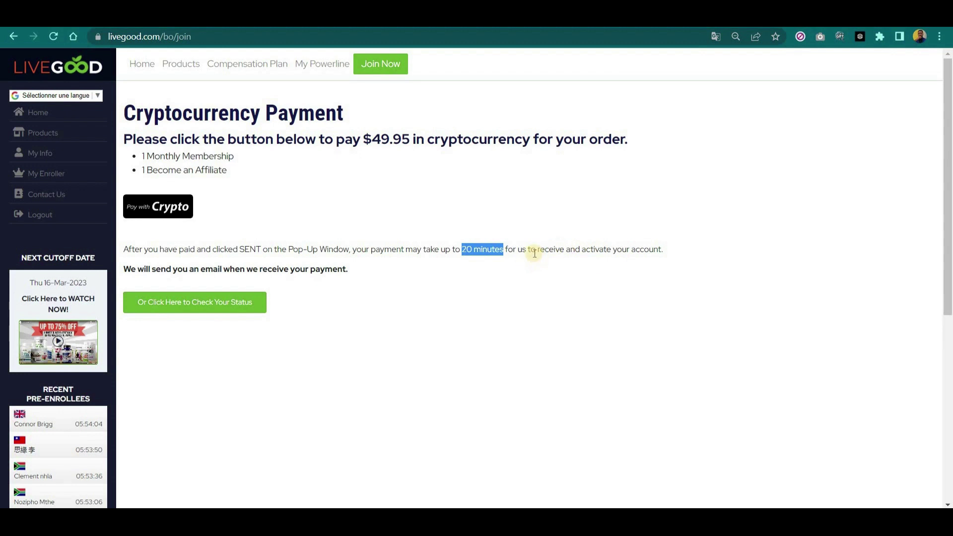